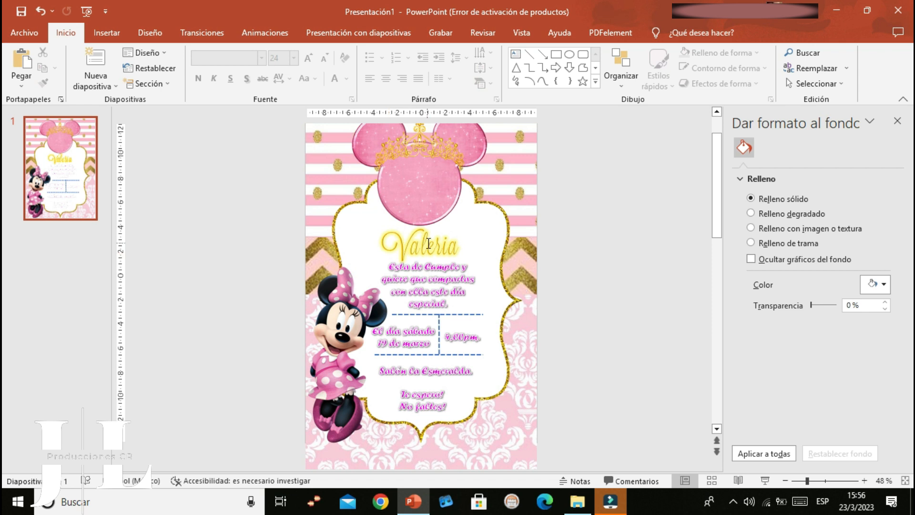
Try out entrance effects on the pink mouse-head image with the crown, ending with the Barrido animation.
left_click(416, 202)
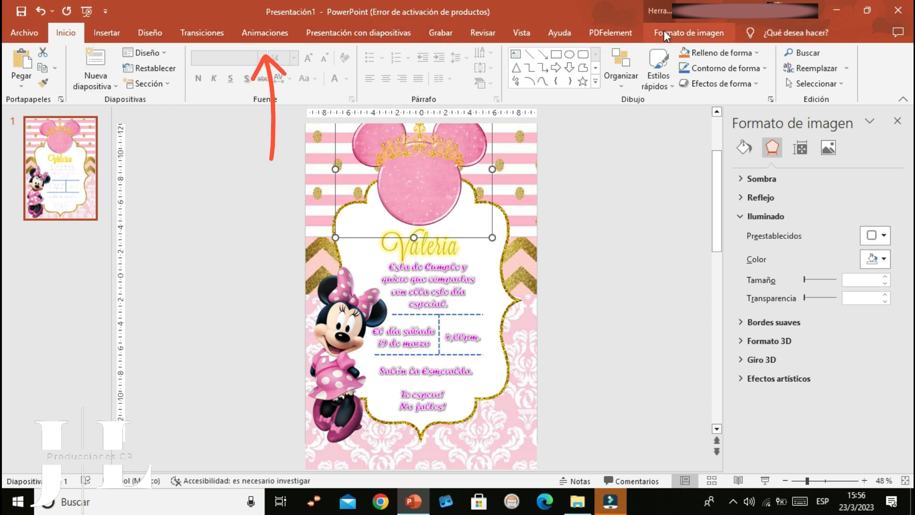
left_click(268, 33)
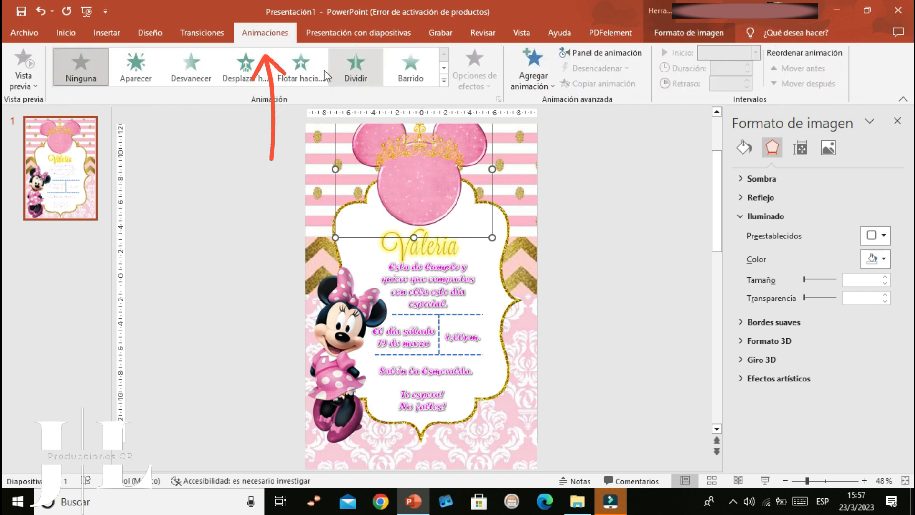
left_click(129, 68)
left_click(187, 68)
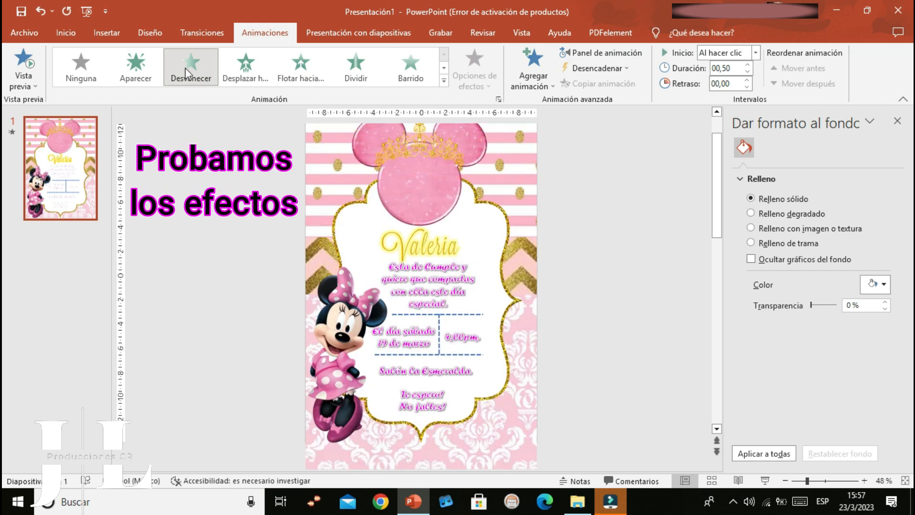
left_click(246, 62)
left_click(300, 67)
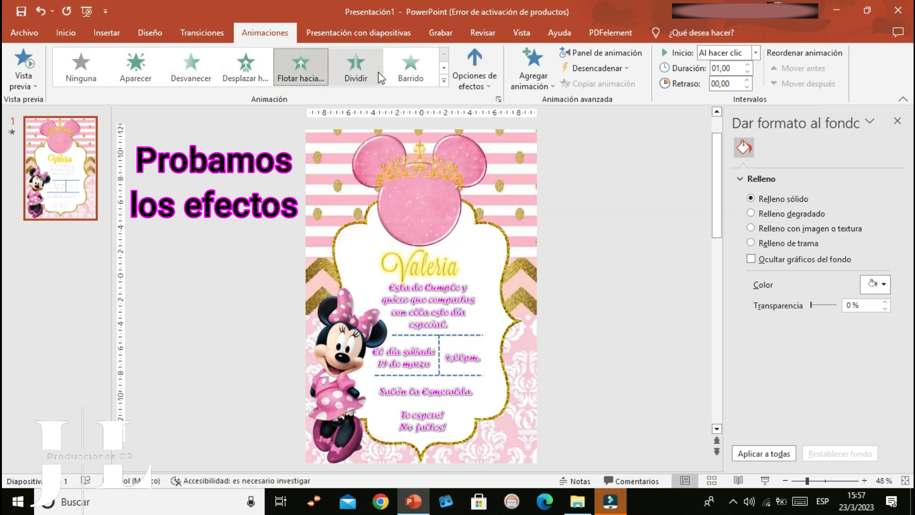
left_click(358, 76)
left_click(408, 76)
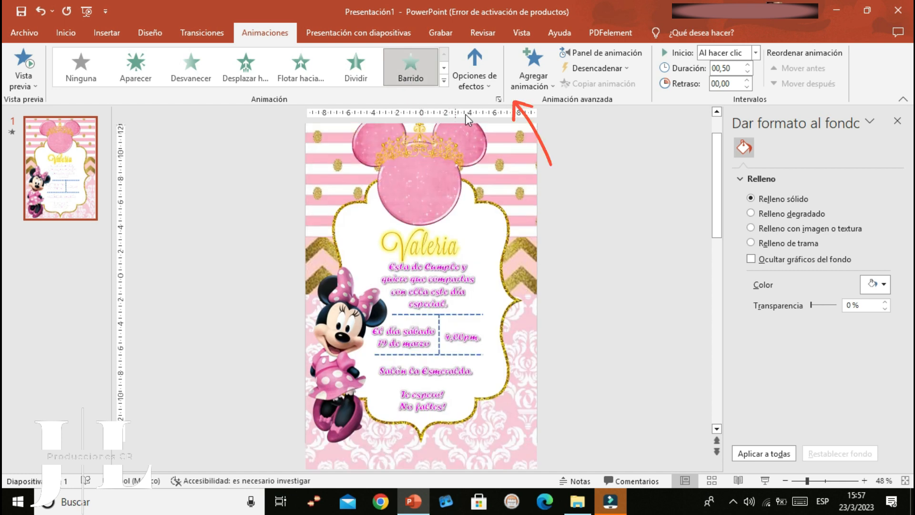
Try different directions for the mouse-head image's Barrido effect, ending with Desde arriba.
left_click(487, 84)
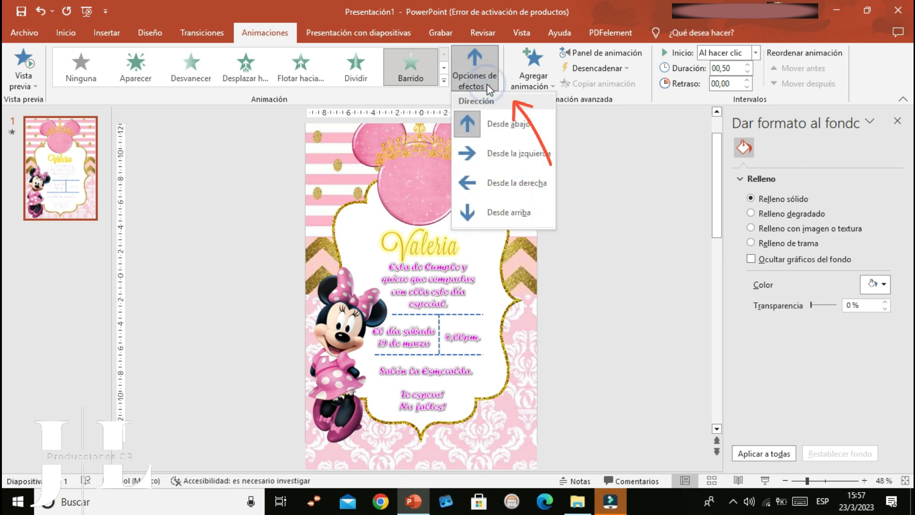
left_click(496, 152)
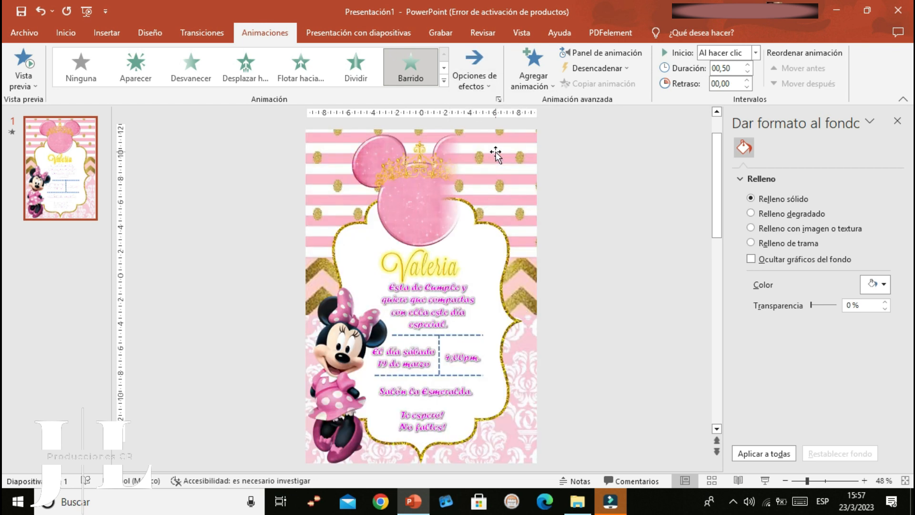
left_click(474, 64)
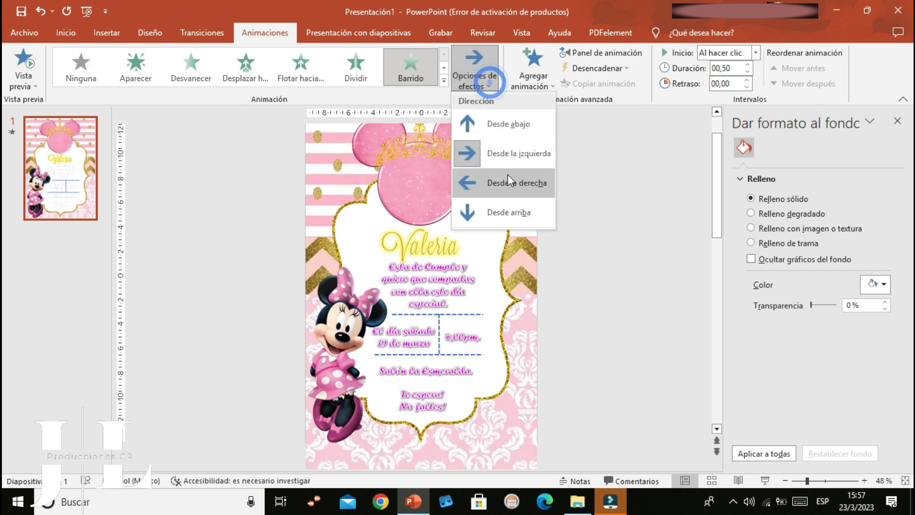
left_click(508, 176)
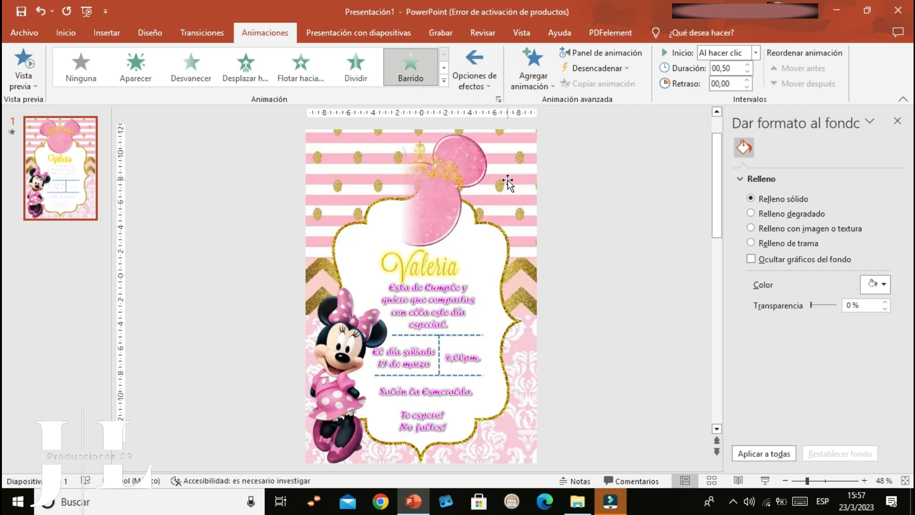
left_click(486, 85)
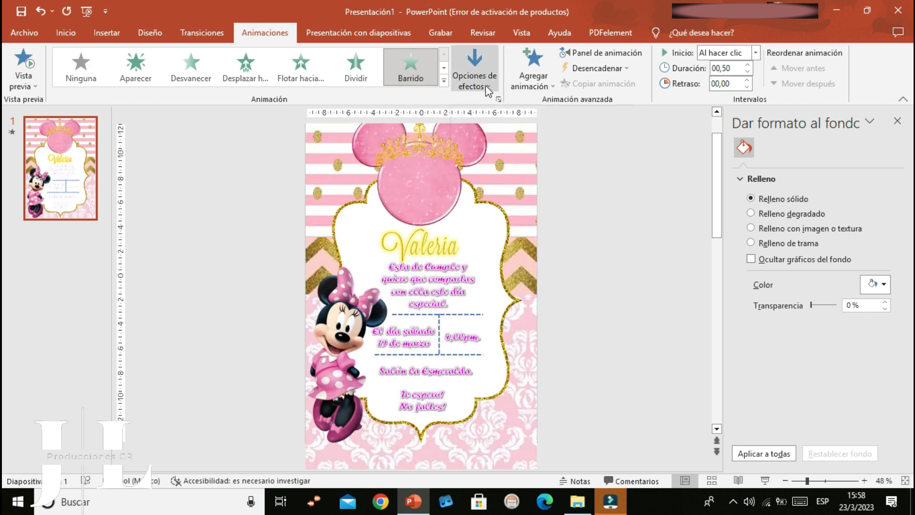
left_click(487, 87)
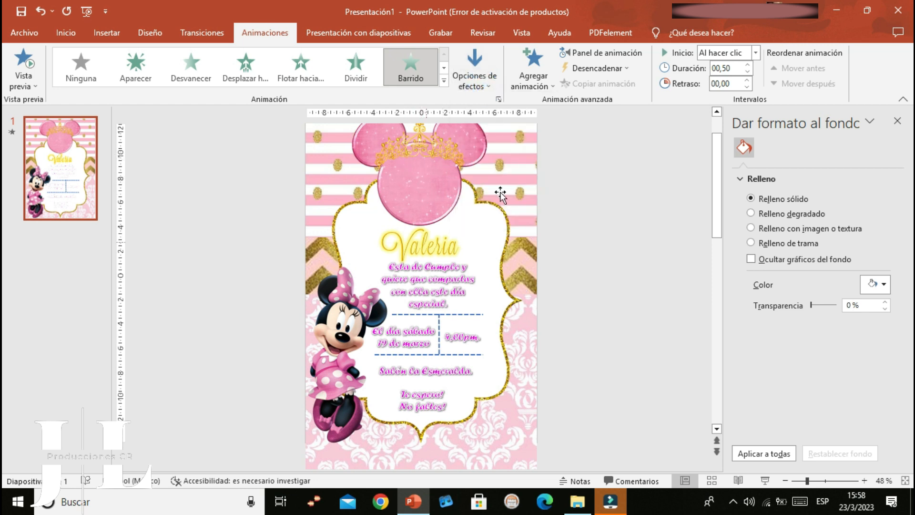
Replace the background format pane with the animation pane and set the mouse-head image's animation to Iniciar con Anterior.
left_click(897, 121)
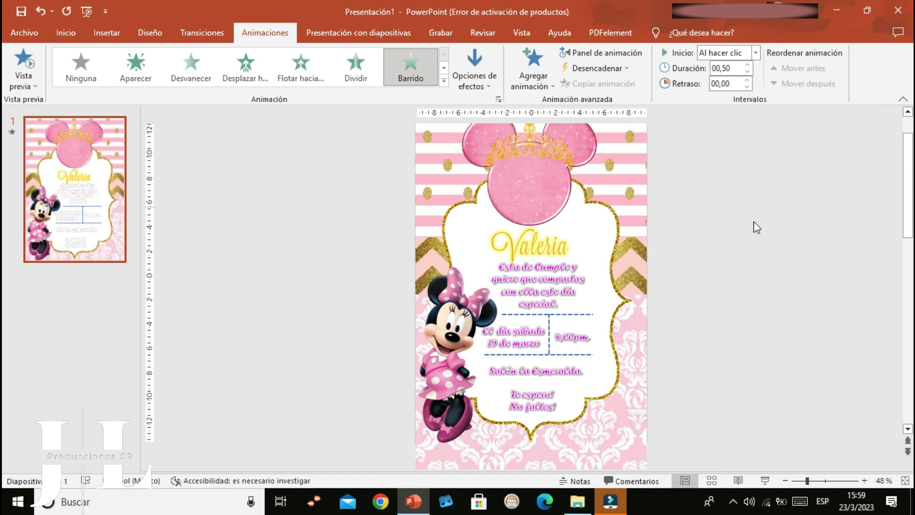
left_click(608, 57)
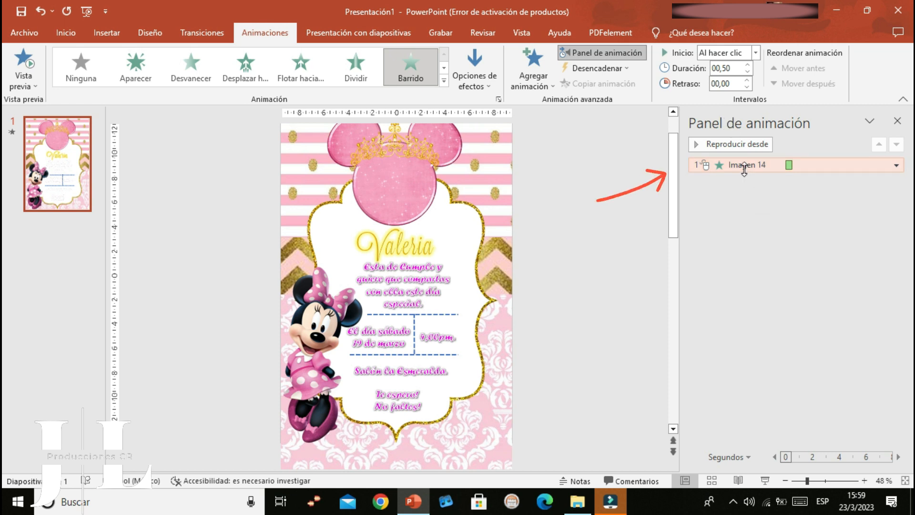
left_click(830, 164)
left_click(386, 189)
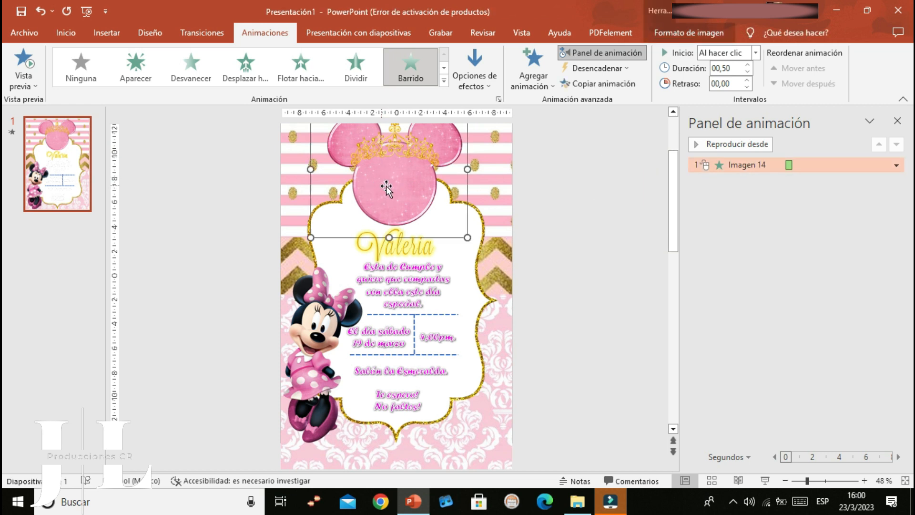
left_click(897, 166)
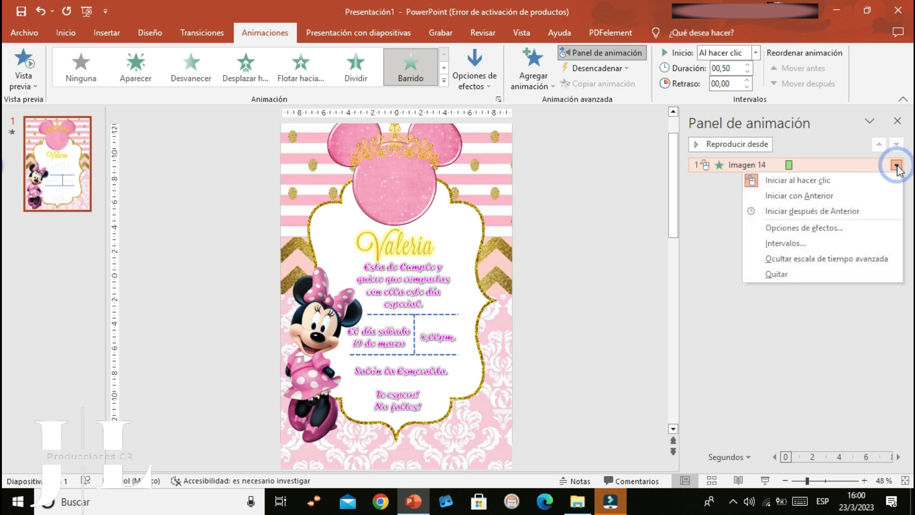
left_click(818, 197)
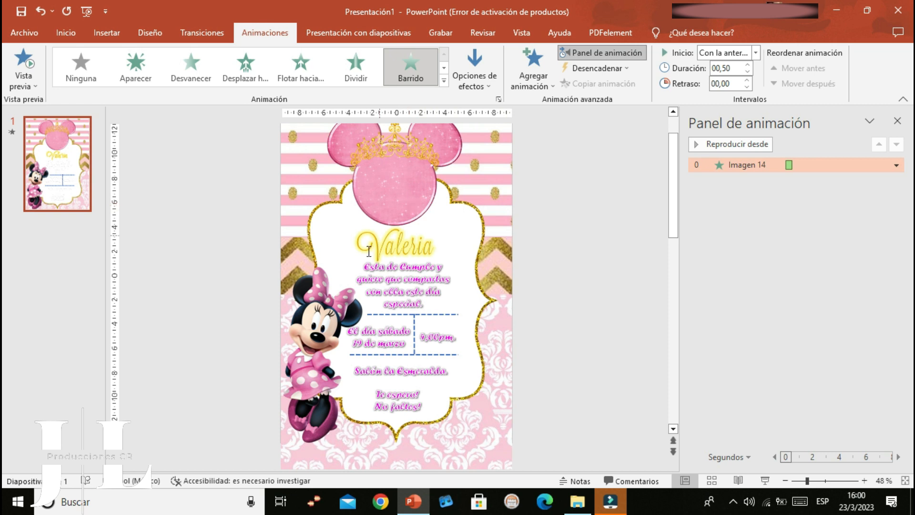
Animate the Minnie image with the Desplazar entrance effect, direction Desde la izquierda y abajo, and a duration of 00,75.
left_click(319, 307)
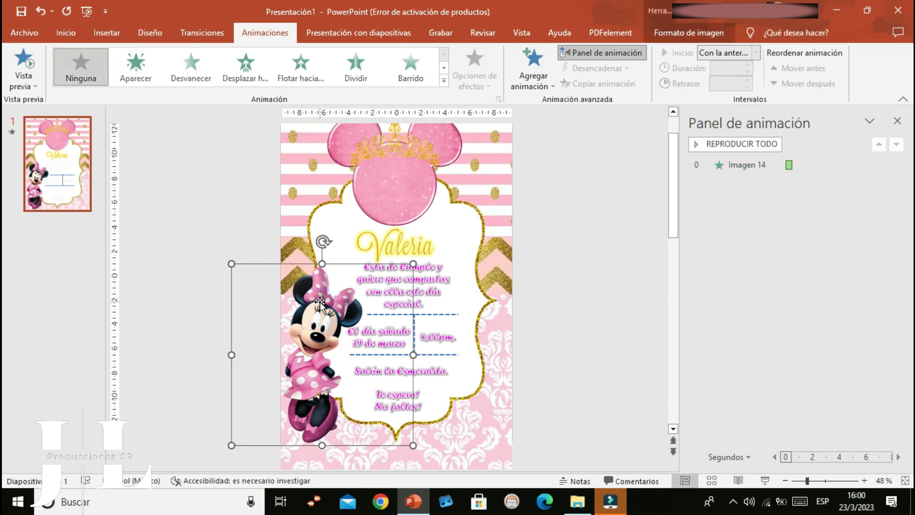
left_click(135, 67)
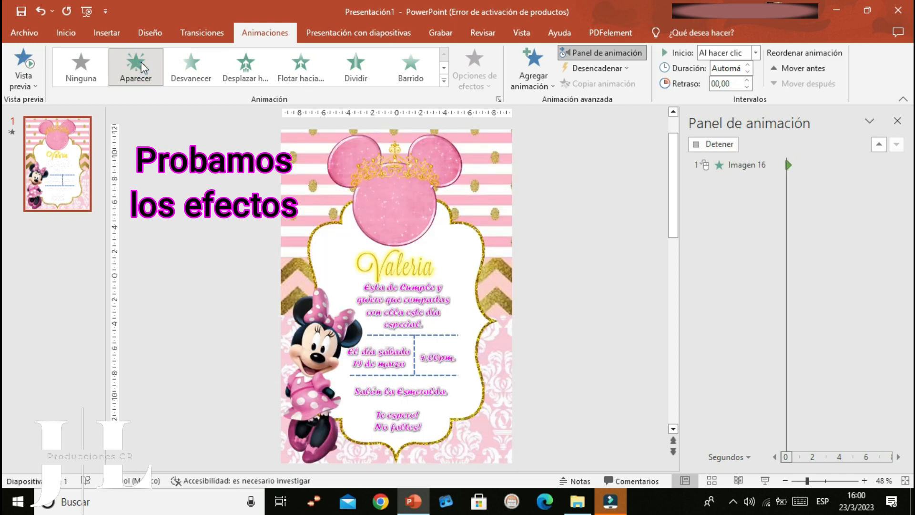
left_click(193, 69)
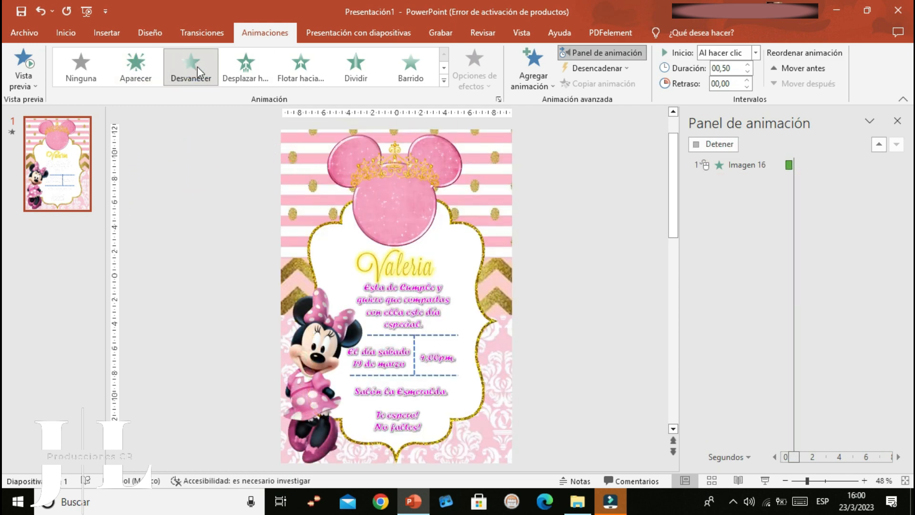
left_click(238, 67)
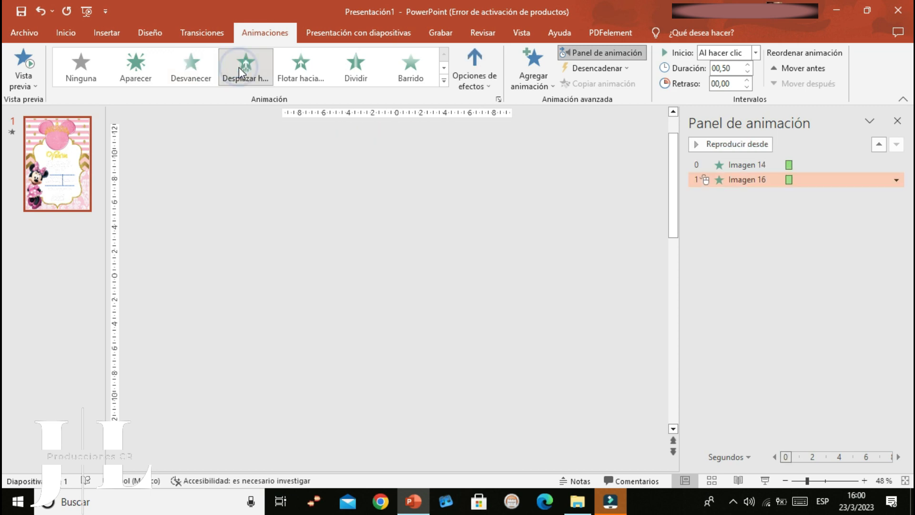
left_click(239, 67)
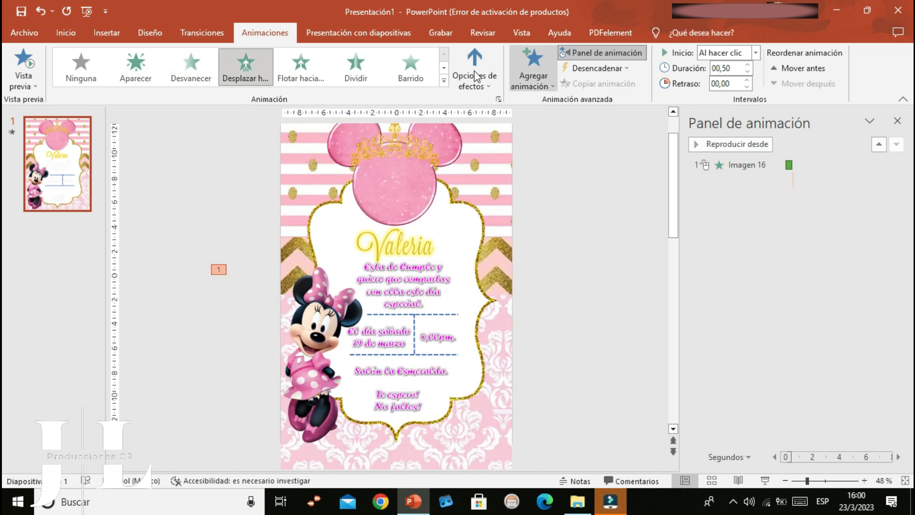
left_click(491, 90)
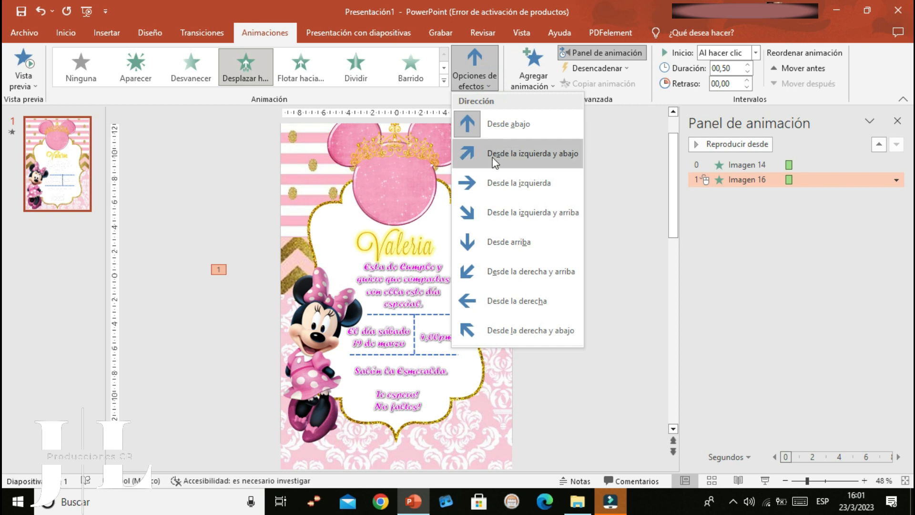
left_click(524, 156)
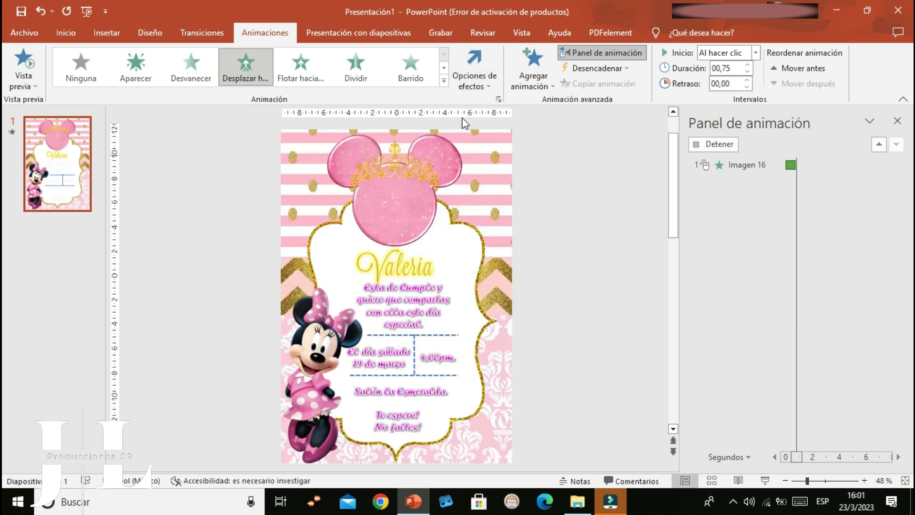
Set the Minnie image's animation to Iniciar después de Anterior and preview the slide show.
left_click(896, 180)
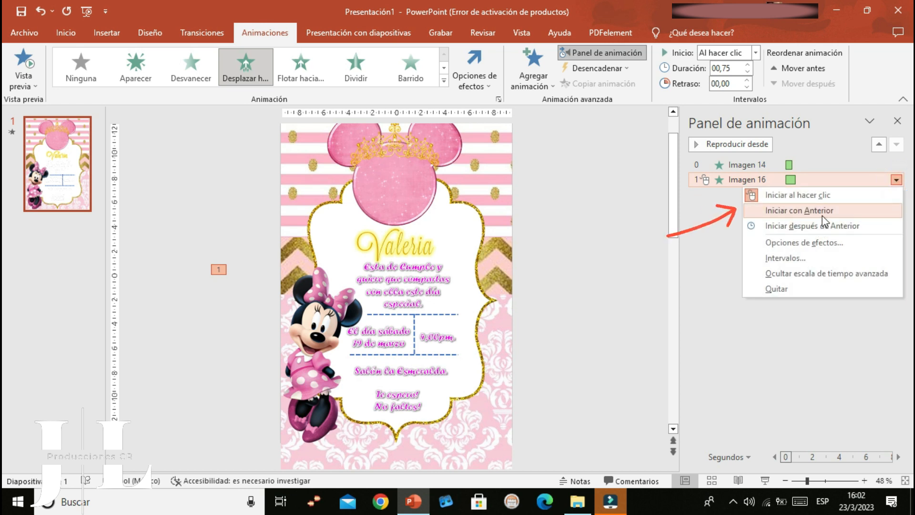
left_click(808, 226)
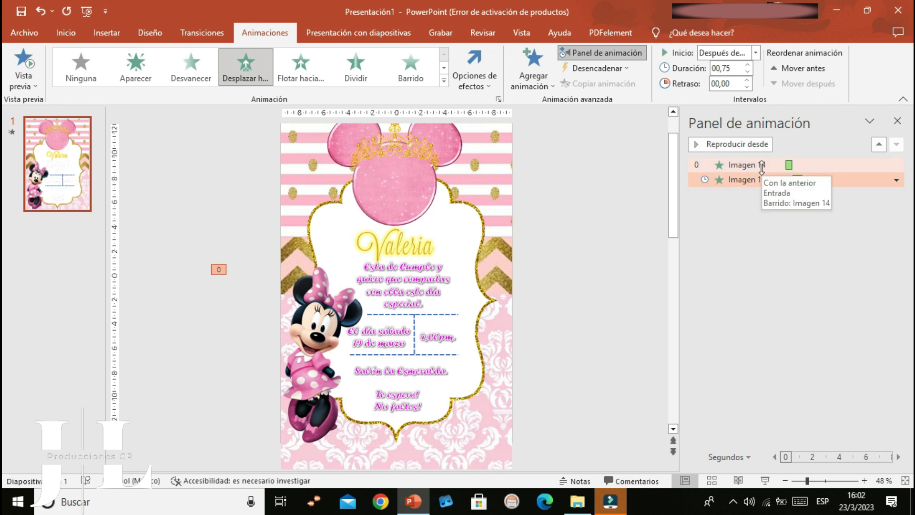
left_click(87, 12)
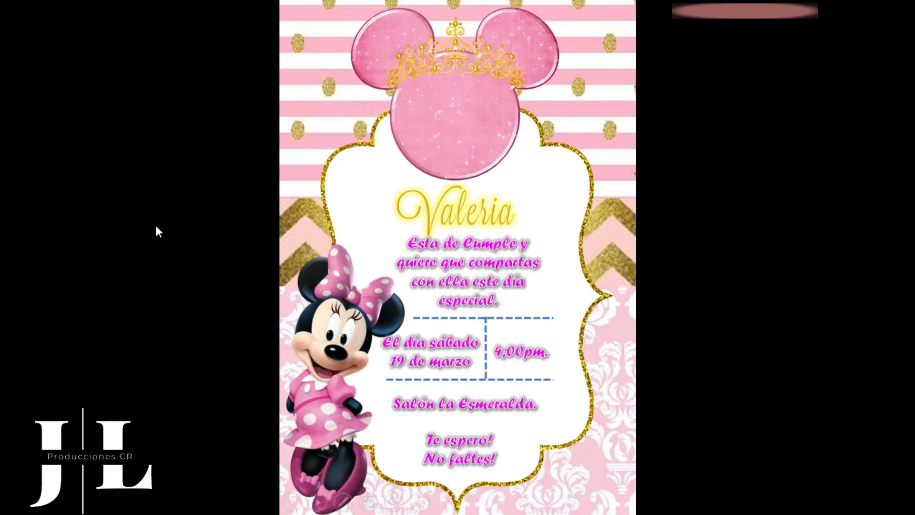
key("Escape")
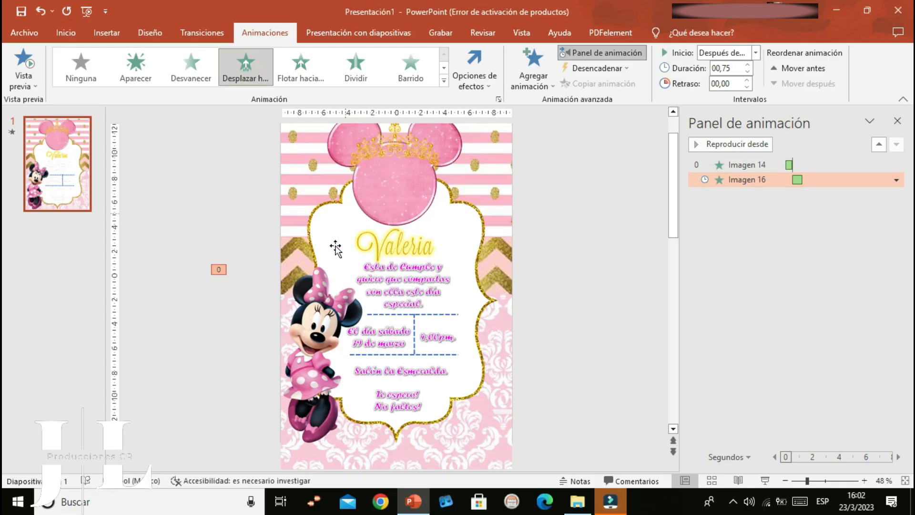
Animate the birthday girl's name, trying Dividir before settling on the Desvanecer entrance effect with a duration of 01,00.
left_click(380, 256)
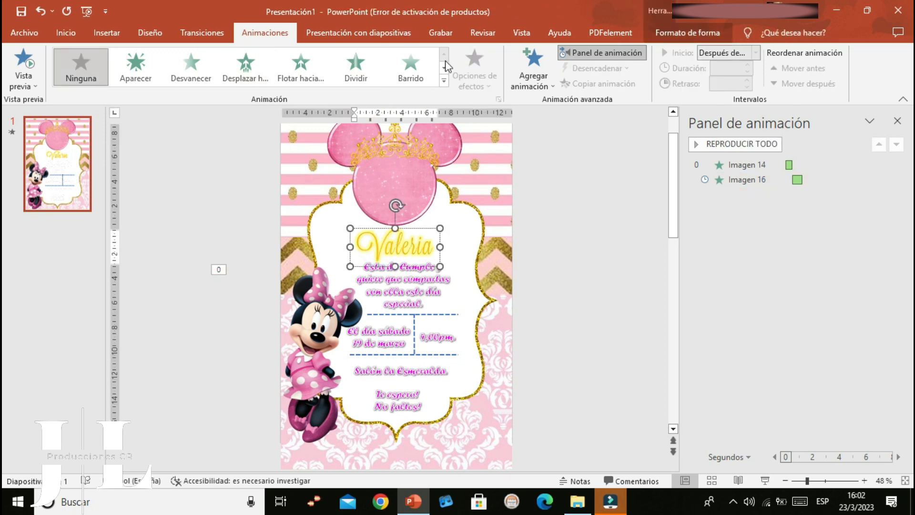
left_click(443, 81)
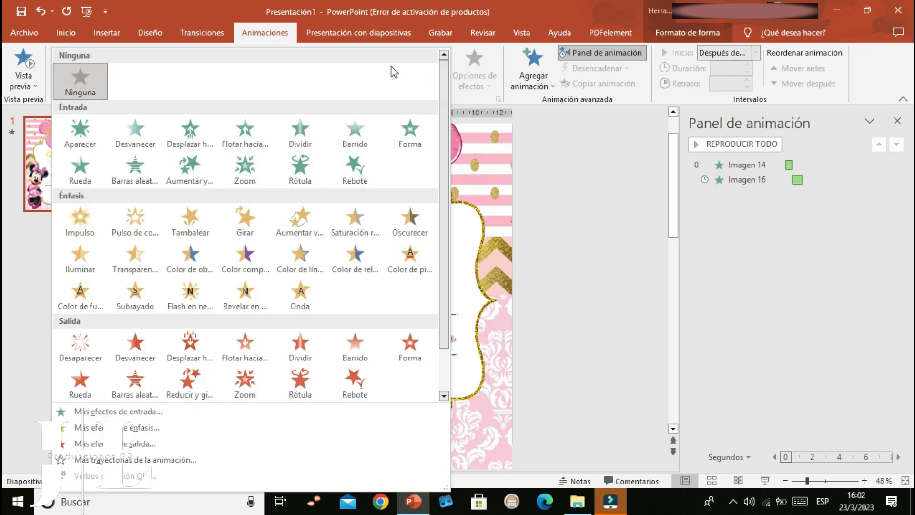
left_click(307, 142)
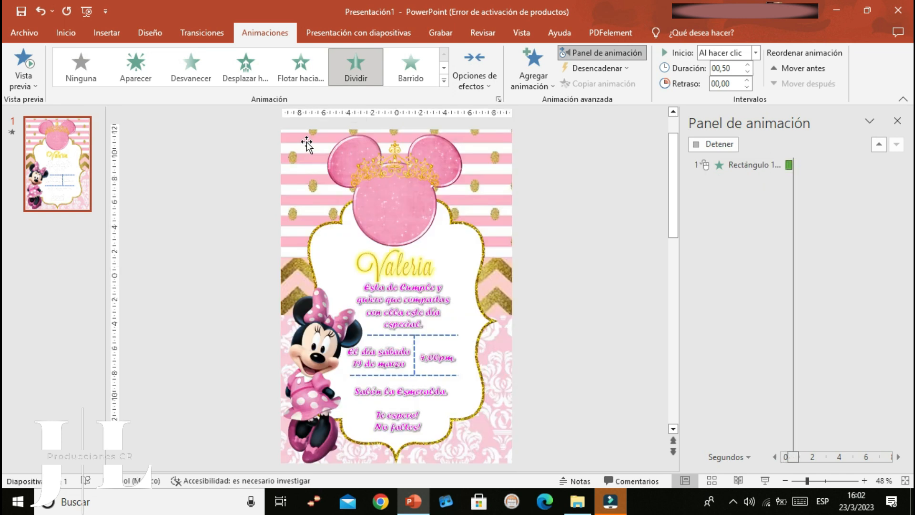
left_click(193, 67)
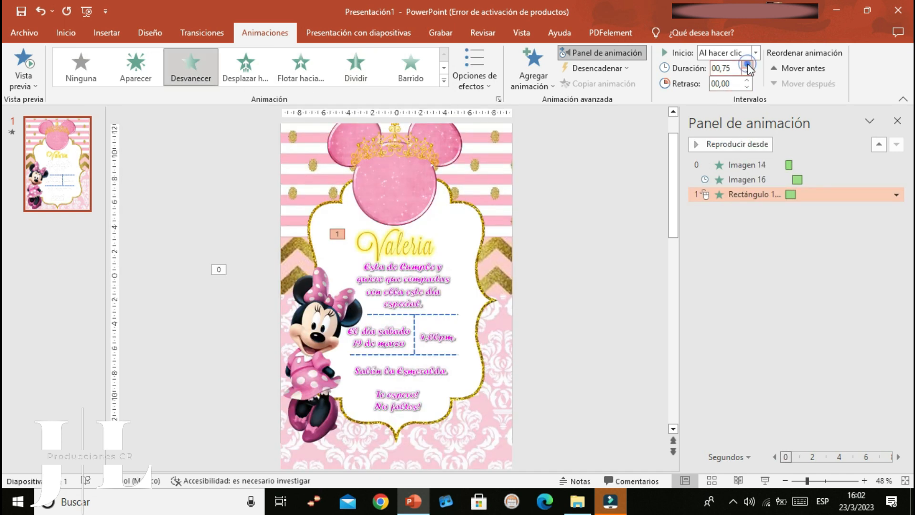
left_click(747, 64)
Set the name text's animation to Iniciar después de Anterior and preview the slide show.
left_click(896, 194)
left_click(788, 240)
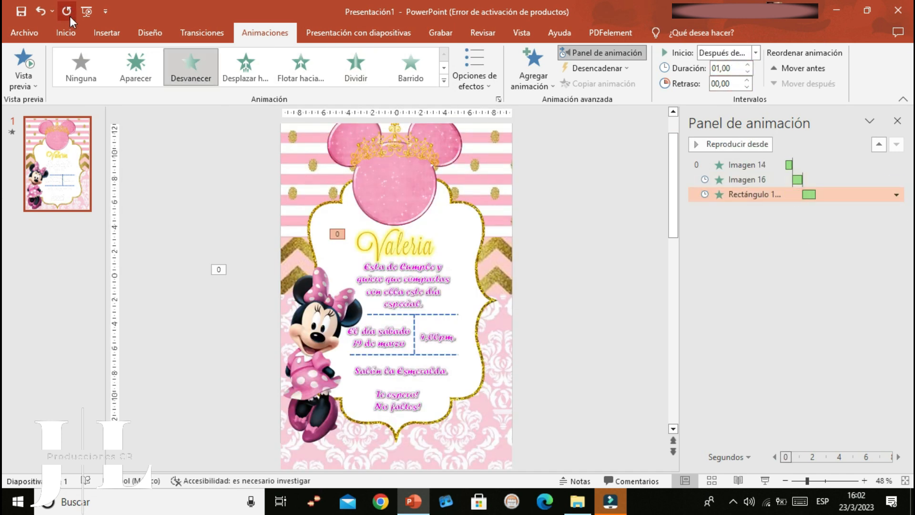
left_click(86, 11)
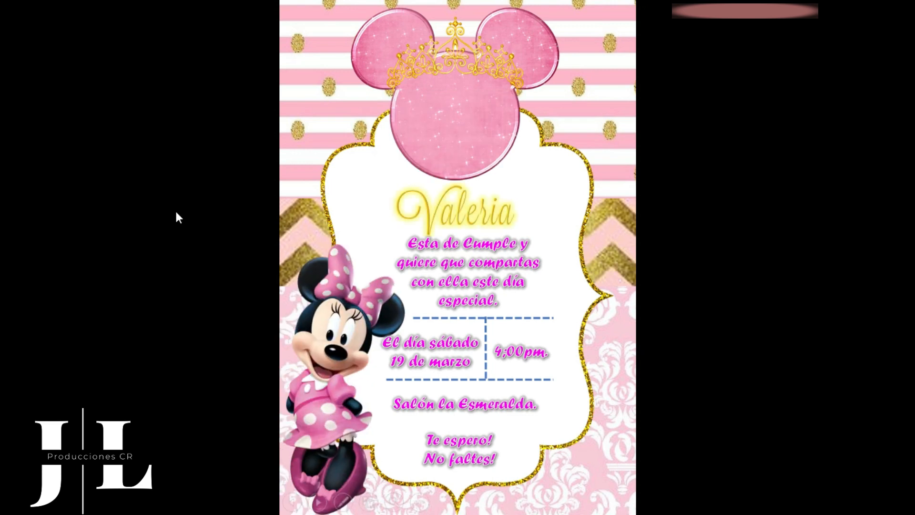
left_click(178, 197)
left_click(179, 198)
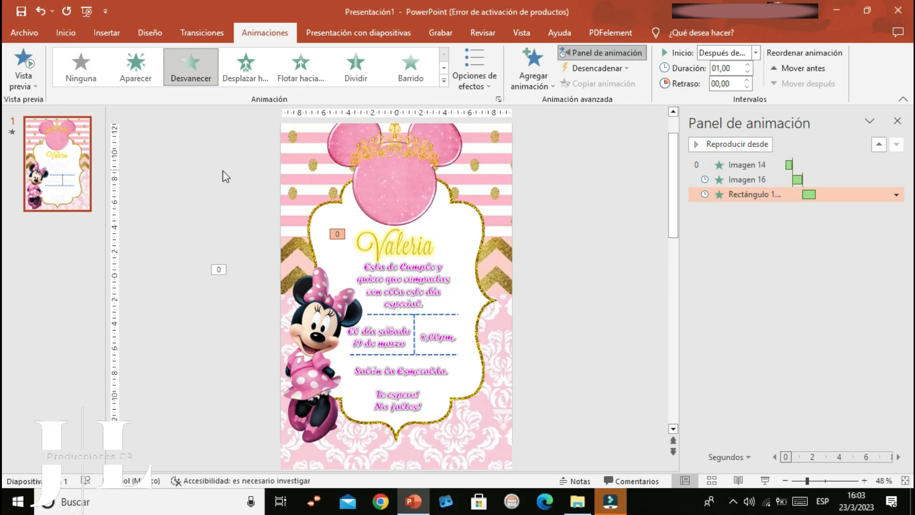
Apply the Aparecer entrance effect to the birthday message below the name and set it to Iniciar después de Anterior.
left_click(399, 299)
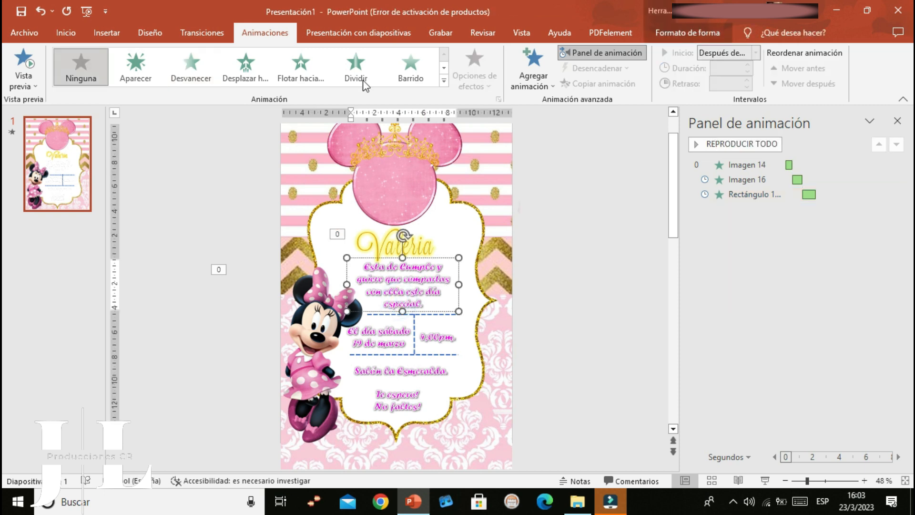
left_click(151, 59)
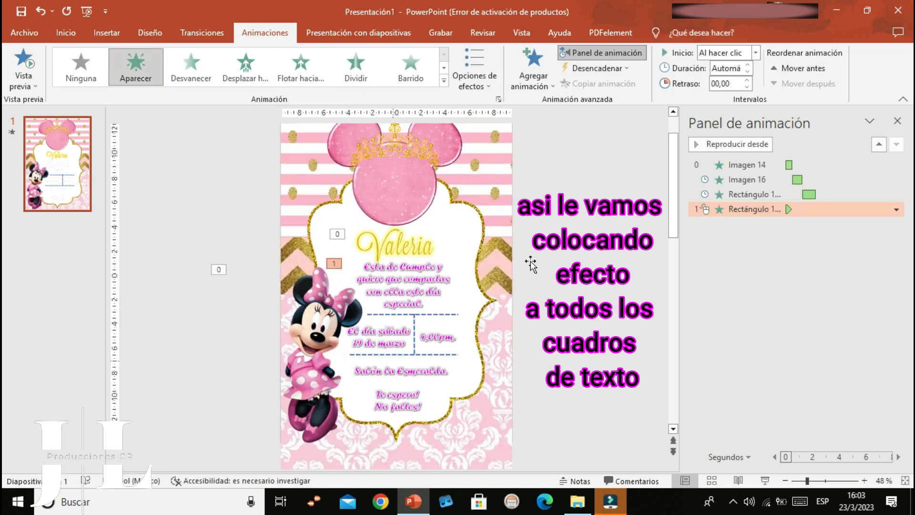
left_click(896, 209)
left_click(814, 252)
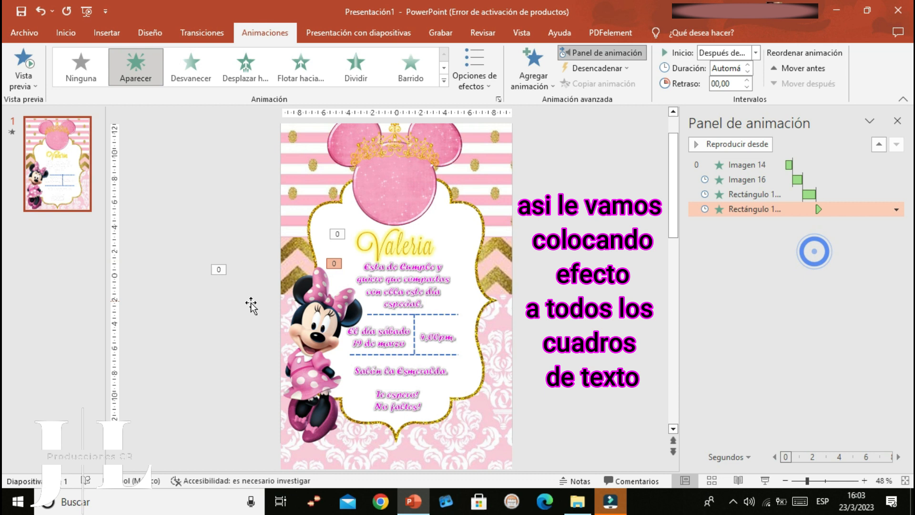
Apply Aparecer to the date text with Iniciar después de Anterior and to the time text with Iniciar con Anterior.
left_click(389, 338)
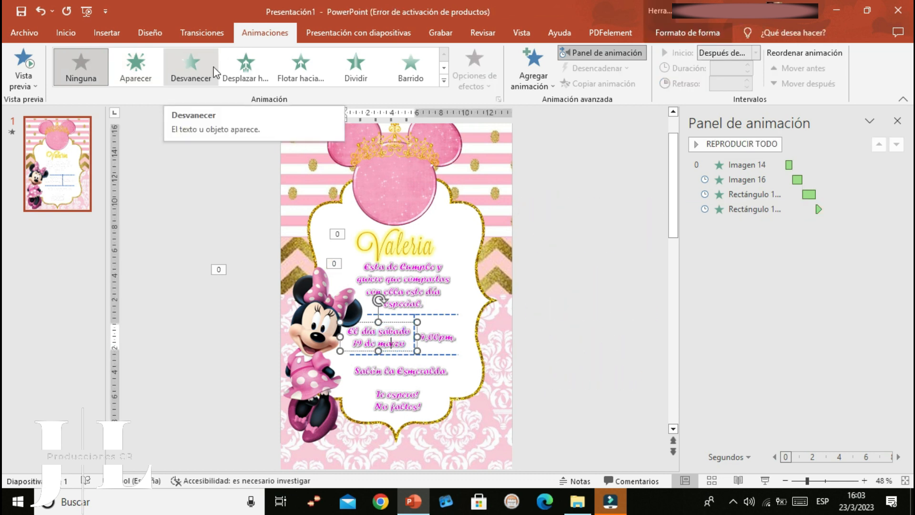
left_click(138, 75)
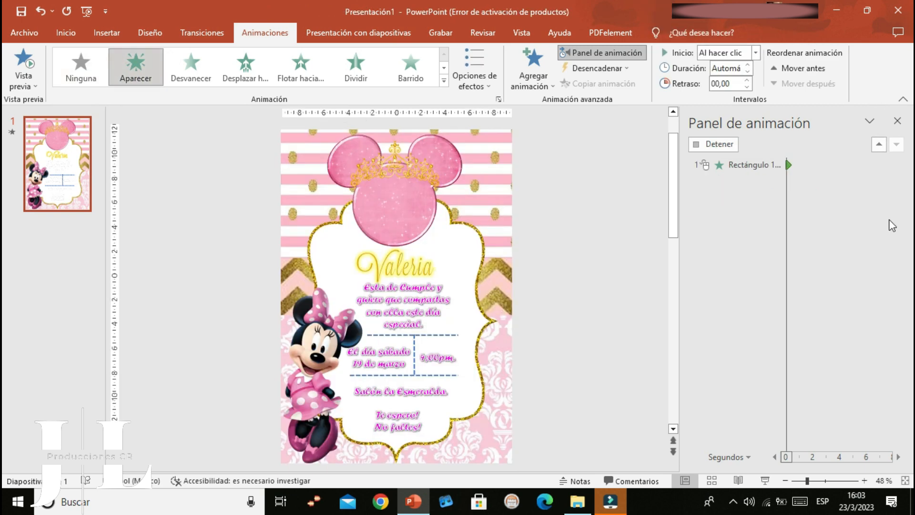
left_click(896, 224)
left_click(841, 270)
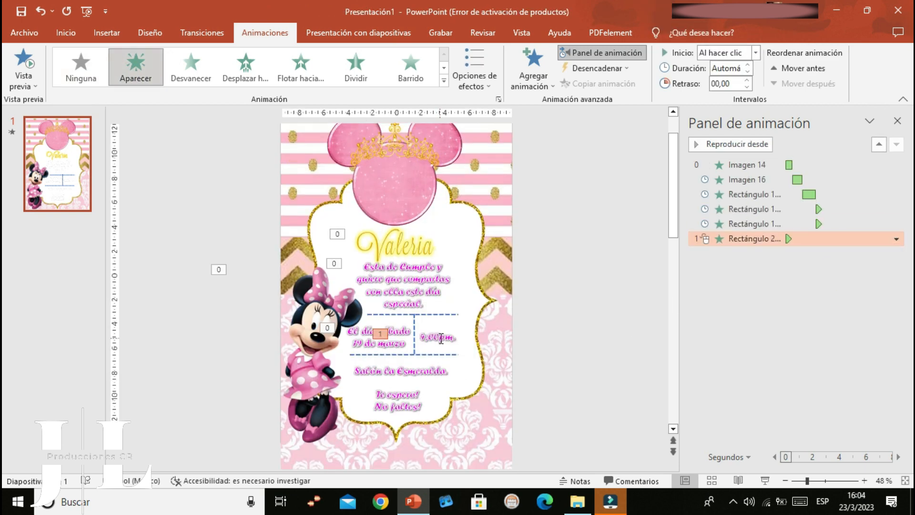
left_click(897, 237)
left_click(761, 270)
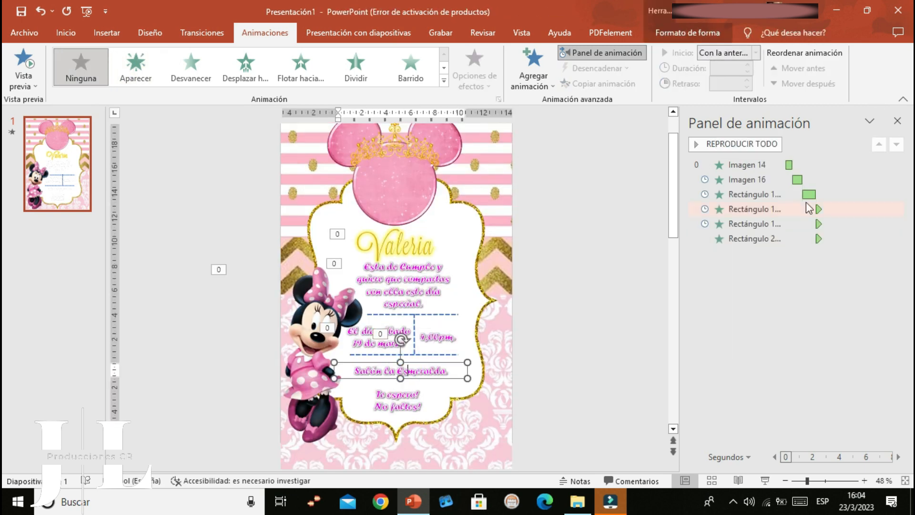
Animate the venue text with the Barrido entrance effect and set it to Iniciar después de Anterior.
left_click(411, 66)
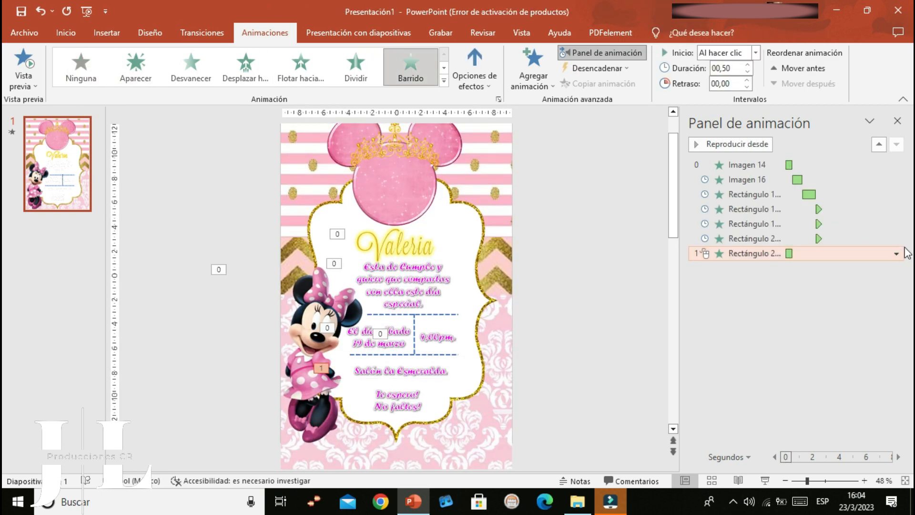
left_click(897, 254)
left_click(842, 300)
Animate the closing text "Te espero! No faltes!" with the Flotar hacia entrance effect and set it to Iniciar con Anterior.
left_click(390, 394)
left_click(303, 71)
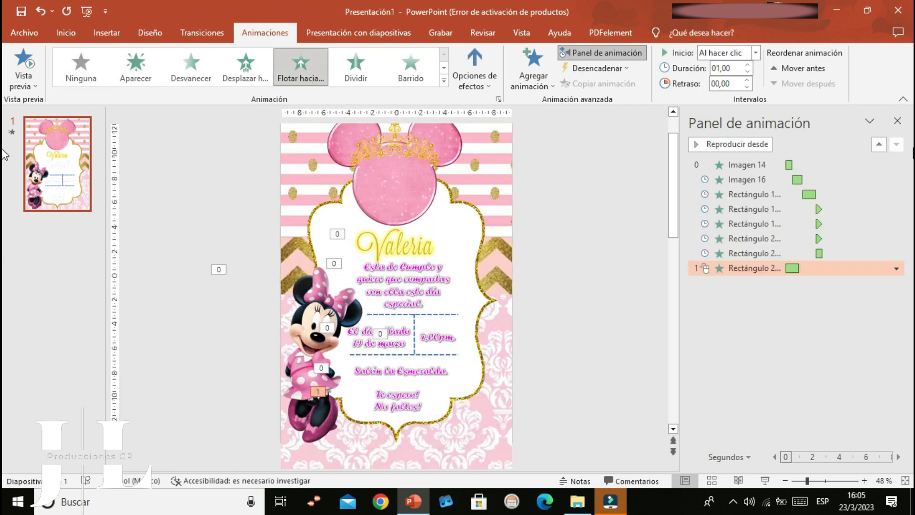
left_click(896, 268)
left_click(805, 312)
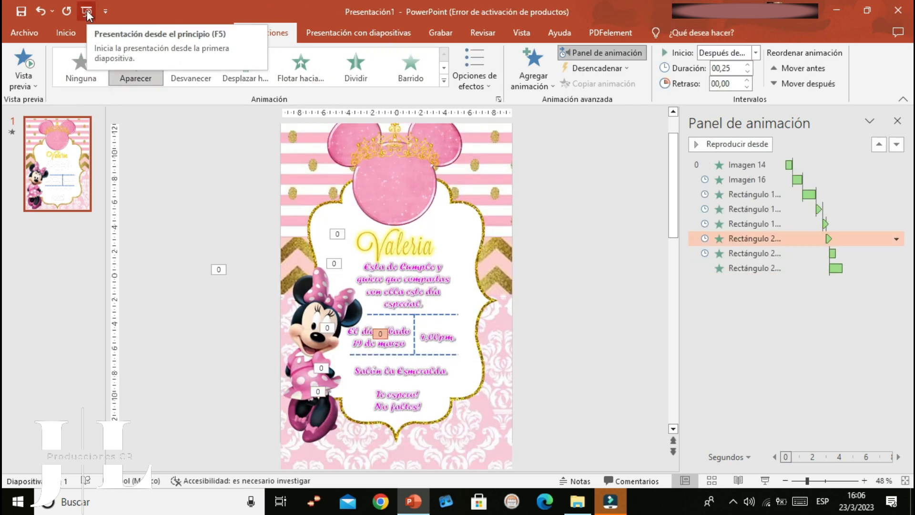
Play the slide show from the beginning to check the animation sequence, and return to editing.
left_click(87, 13)
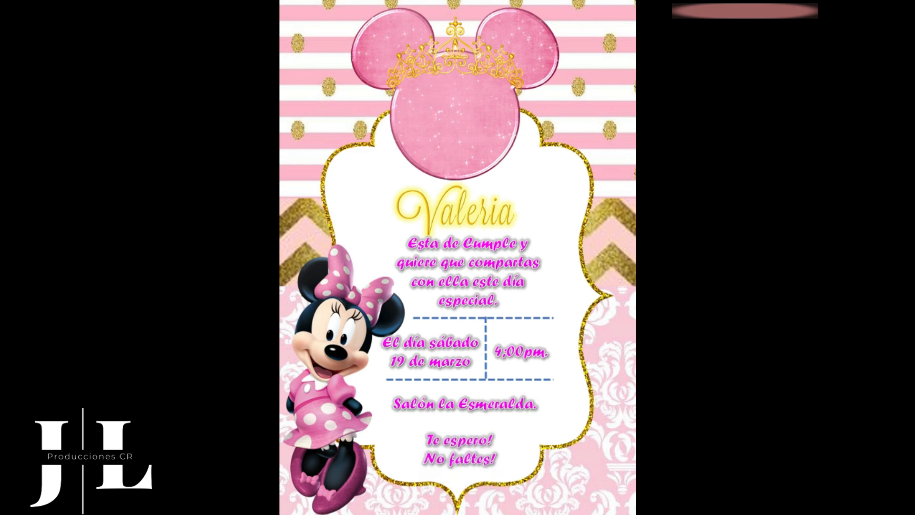
left_click(94, 70)
left_click(94, 69)
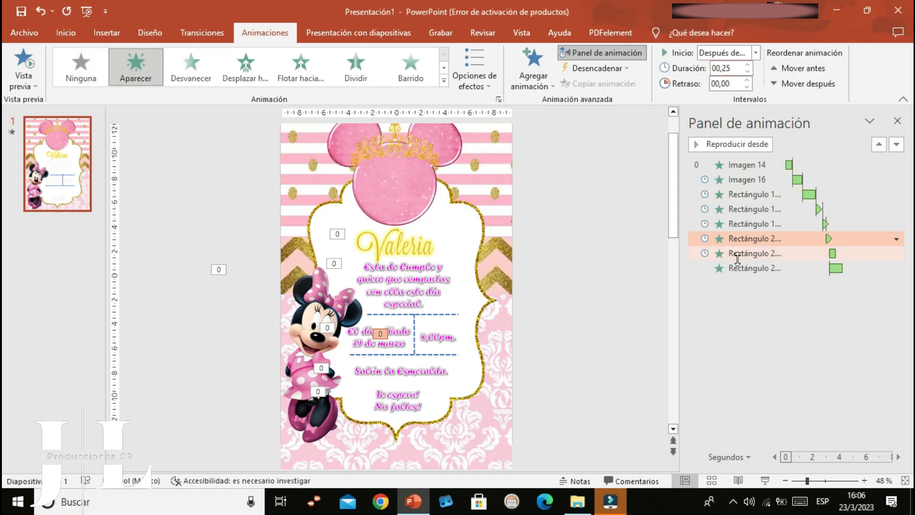
Add the Tambalear emphasis animation to the name text and move it directly after the name's entrance effect in the sequence.
left_click(421, 240)
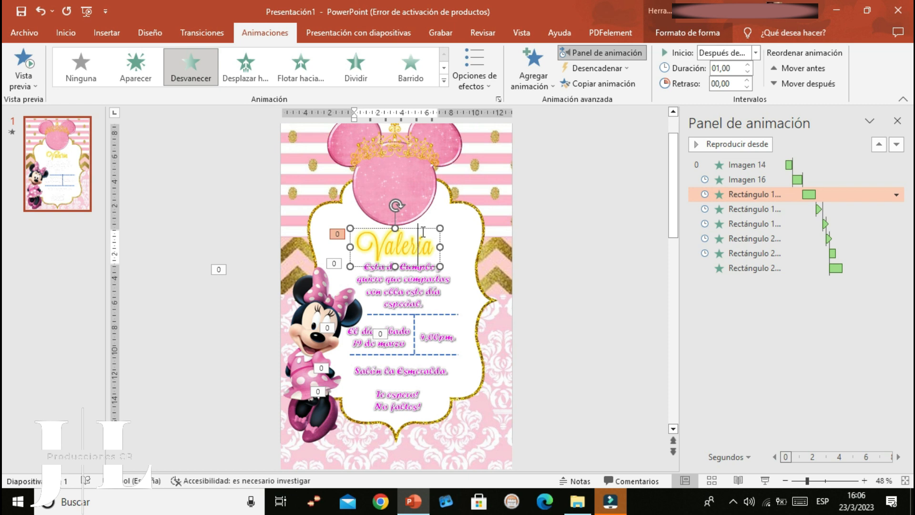
left_click(536, 67)
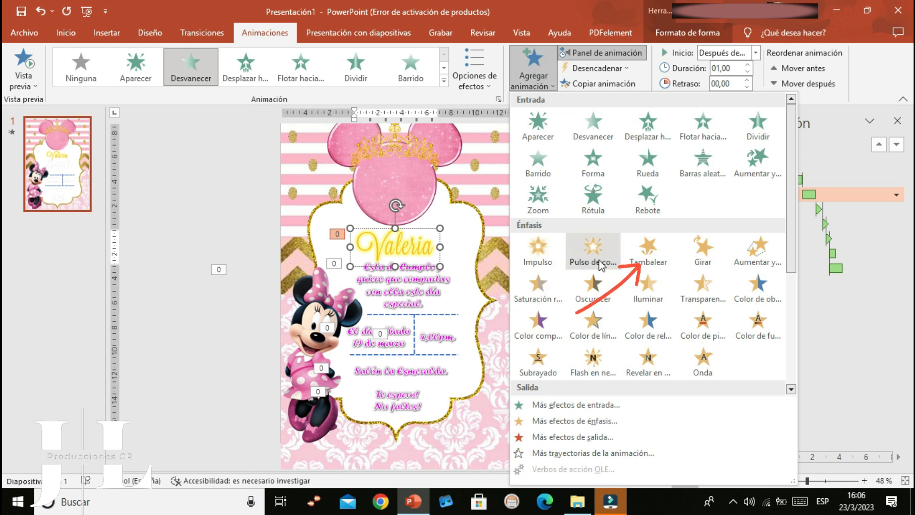
left_click(652, 259)
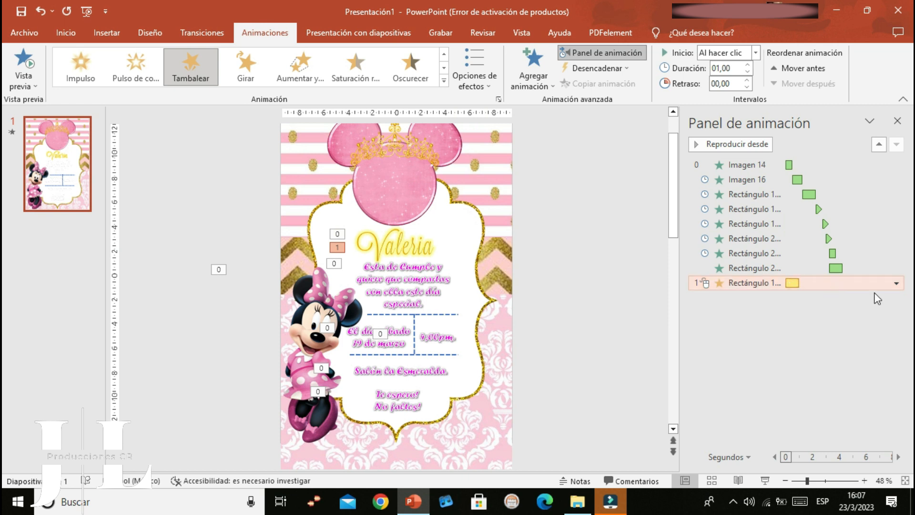
left_click_drag(849, 288, 835, 207)
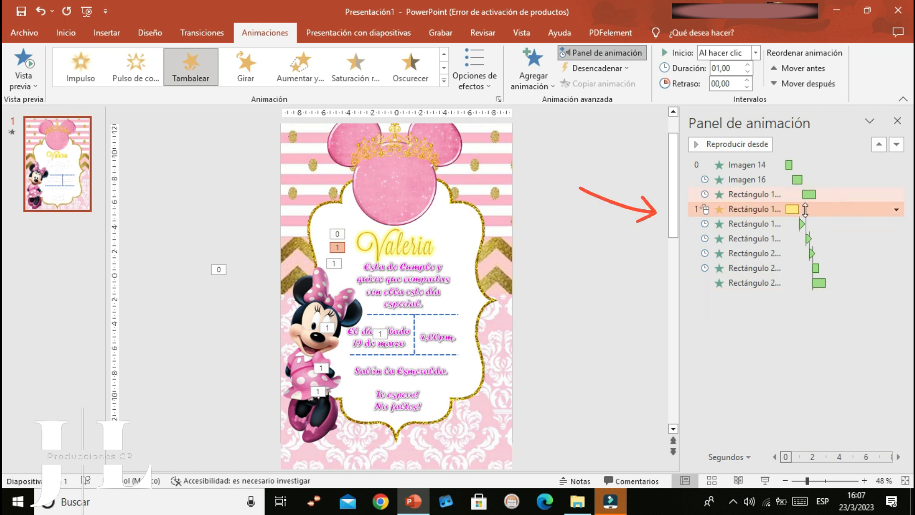
Set both animations of the name text to Iniciar con Anterior.
left_click(393, 249)
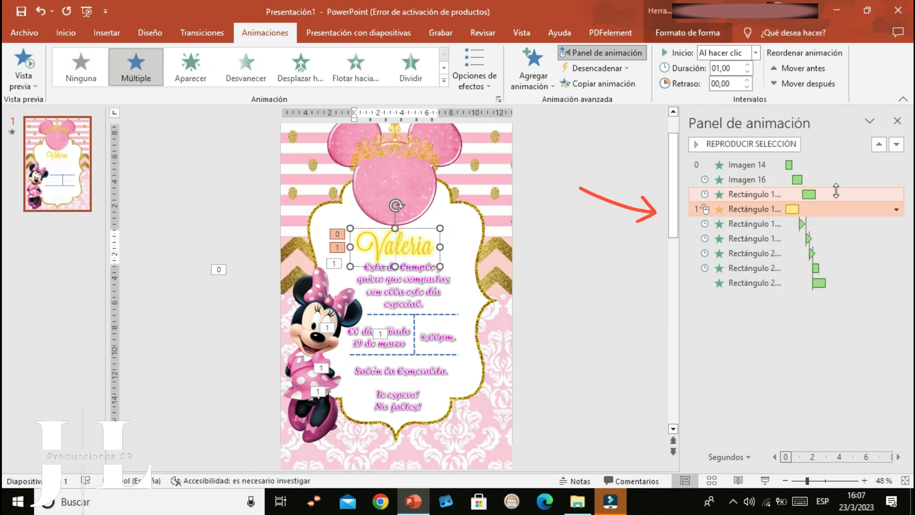
left_click(896, 209)
left_click(832, 239)
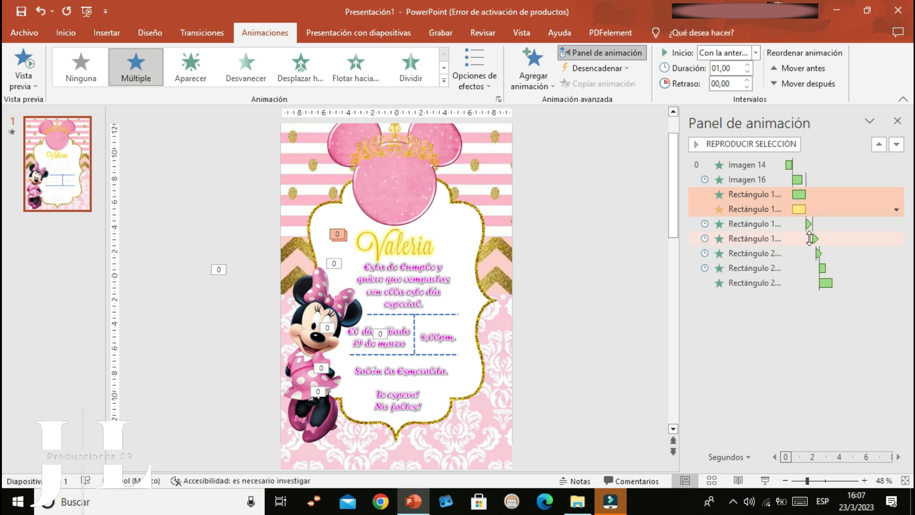
Set the name text's animations to repeat Hasta el final de la diapositiva and preview the slide show.
left_click(782, 201)
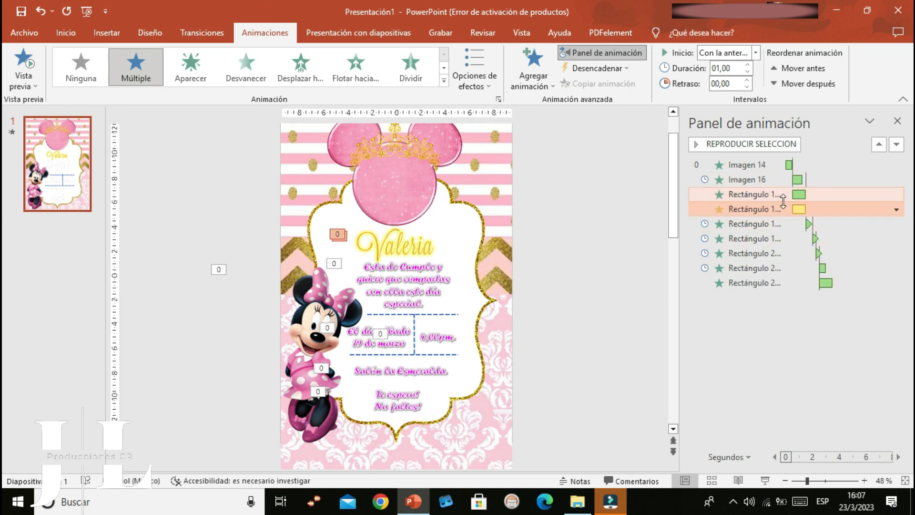
left_click(725, 191, "ctrl")
left_click(896, 209)
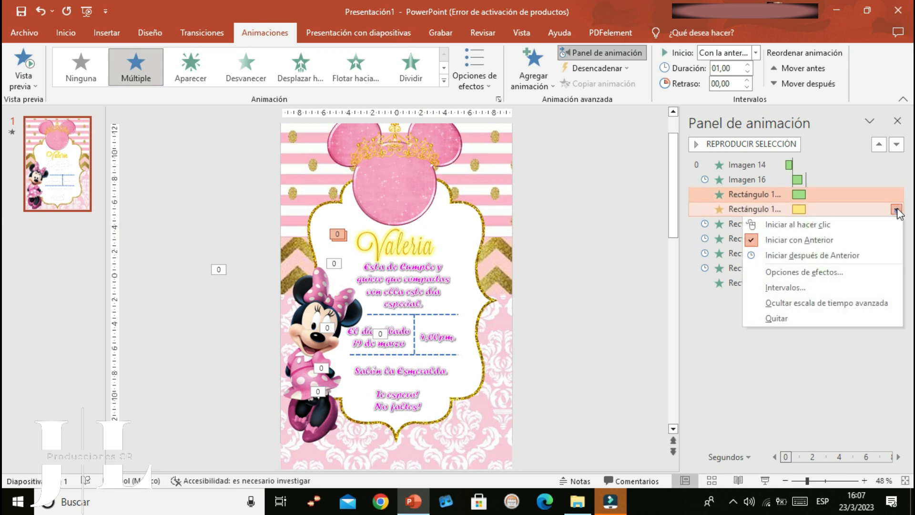
left_click(786, 288)
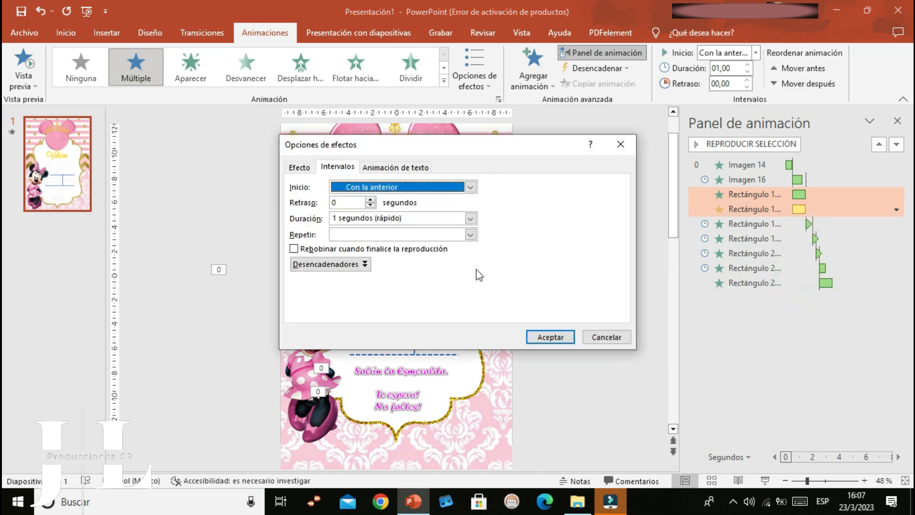
left_click(470, 235)
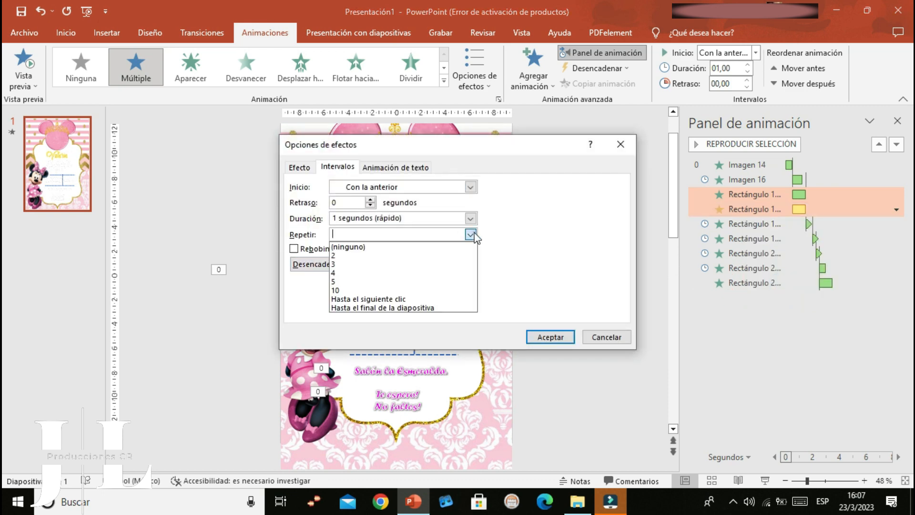
left_click(372, 308)
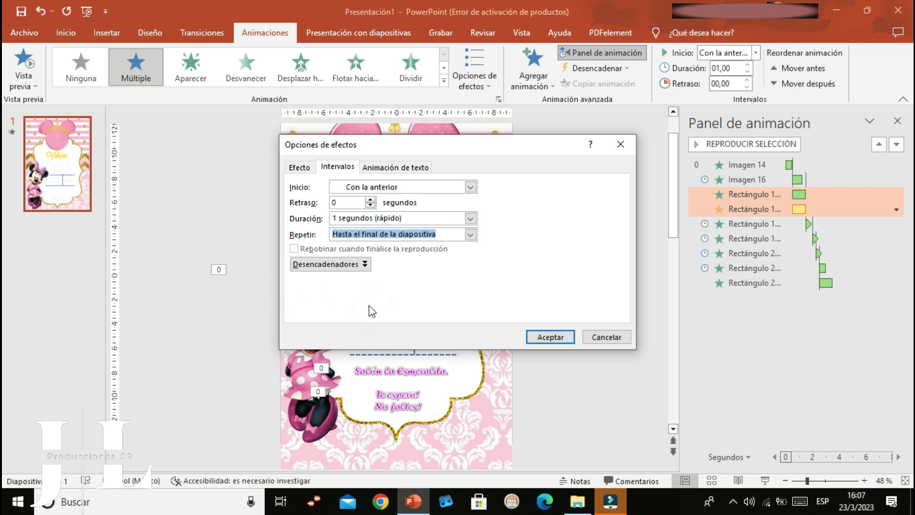
left_click(544, 336)
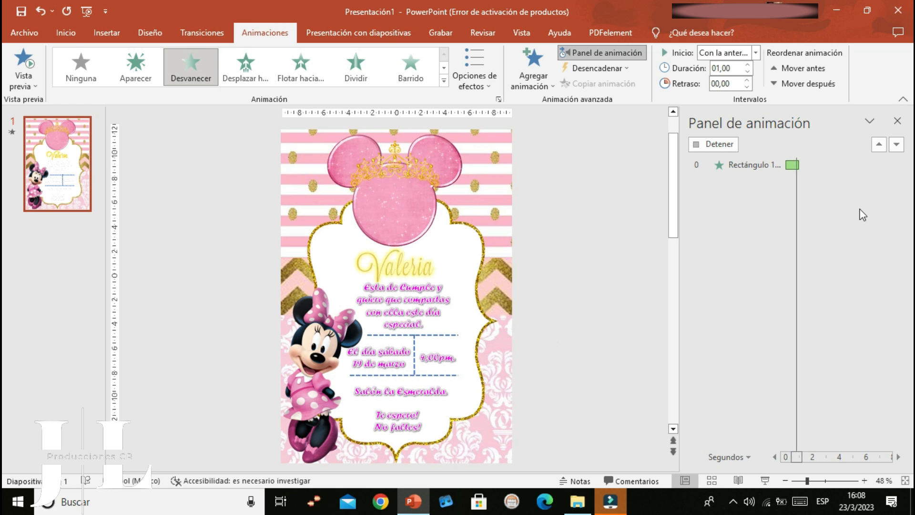
left_click(87, 11)
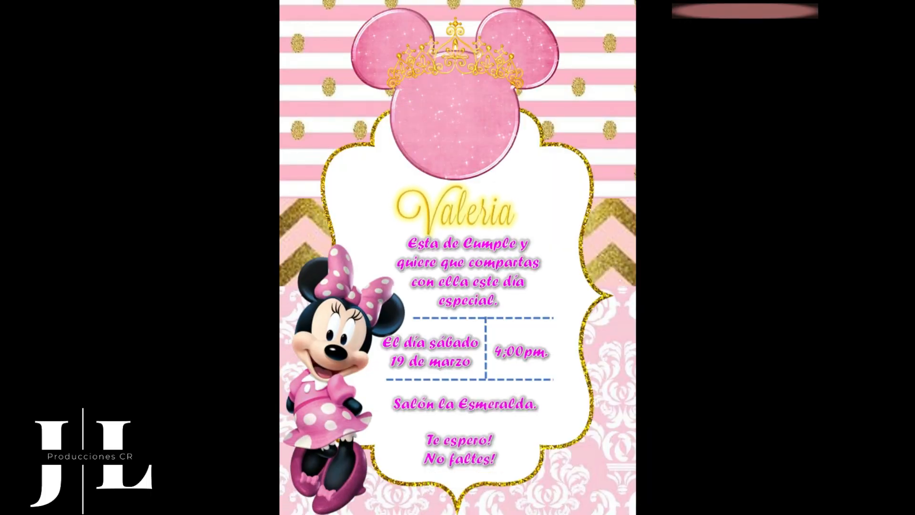
key("Escape")
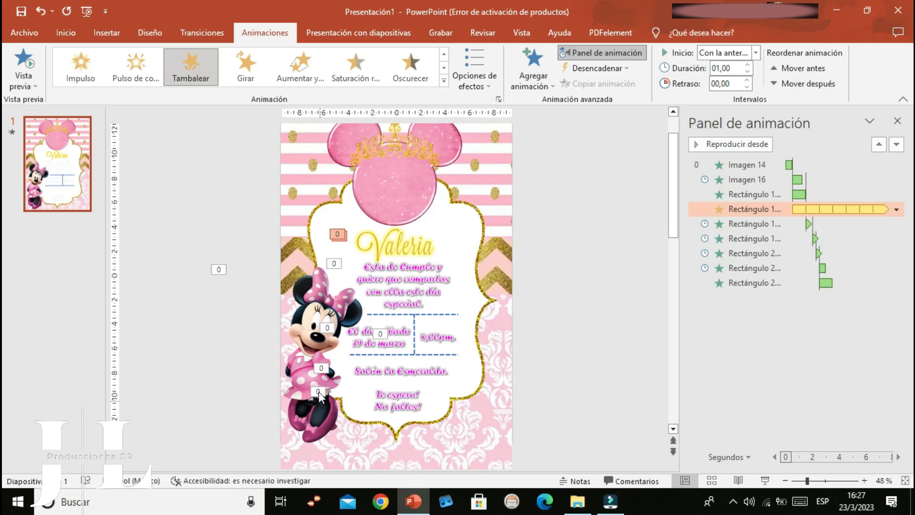
Add an emphasis animation to the Minnie image, trying Impulso, Pulso de co..., Tambalear and Girar before choosing Aumentar y....
left_click(305, 377)
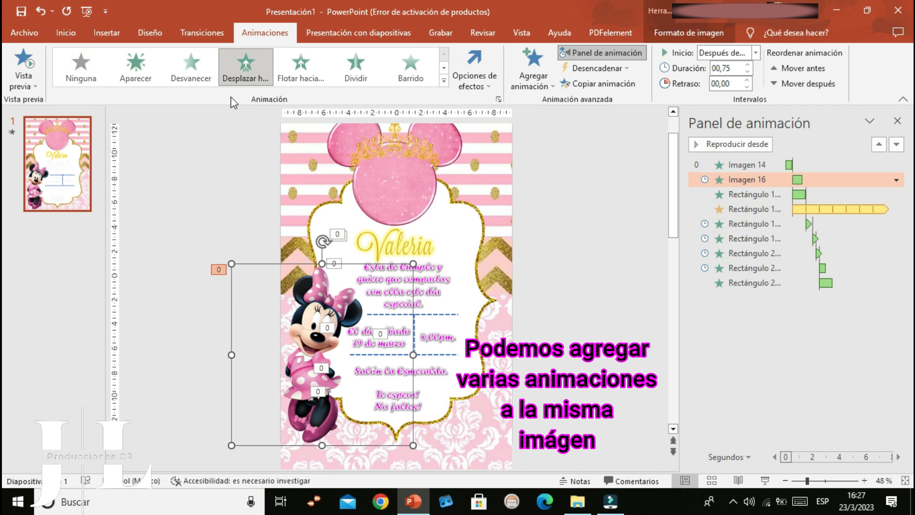
left_click(544, 78)
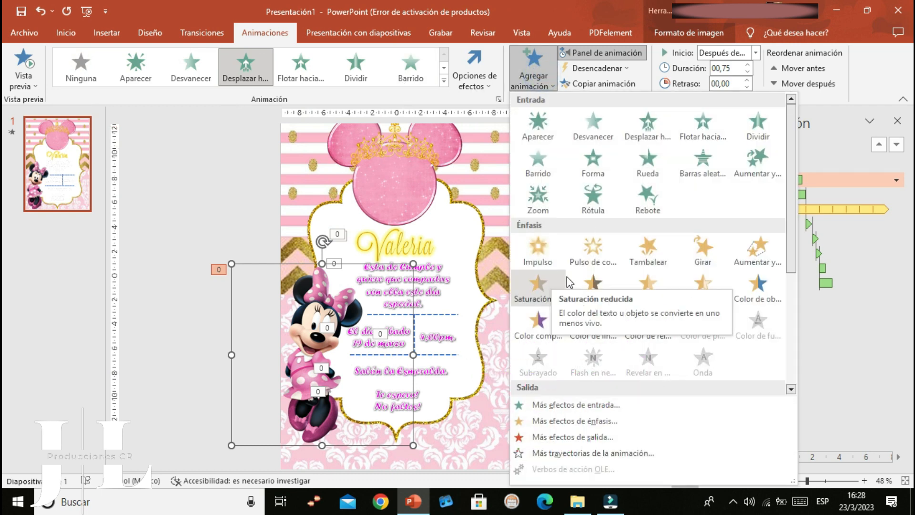
left_click(528, 254)
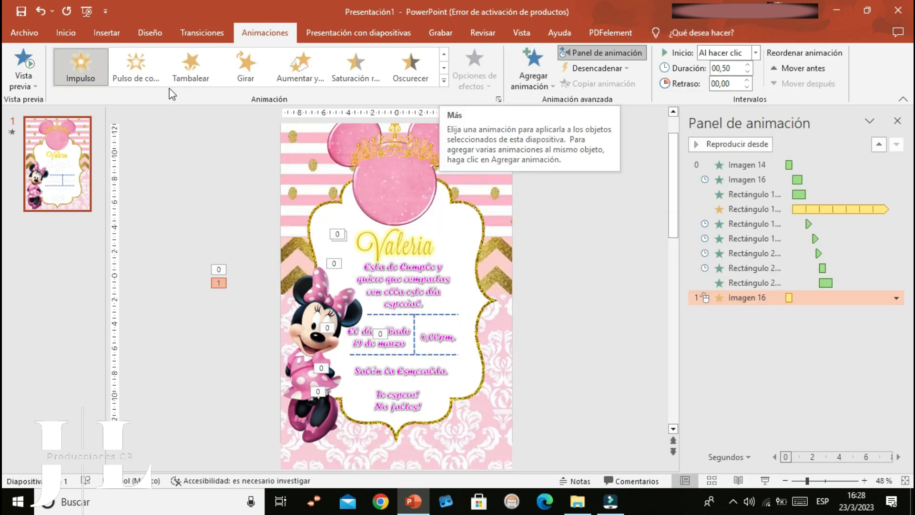
left_click(134, 64)
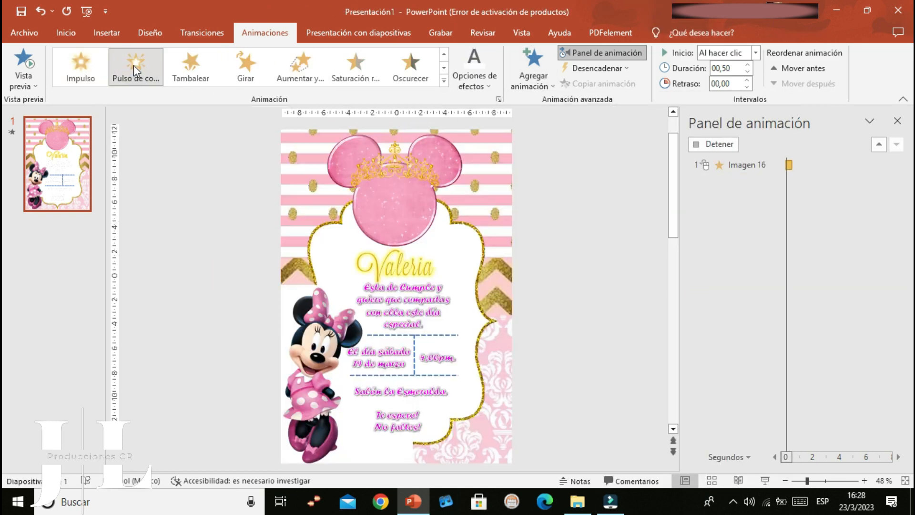
left_click(176, 80)
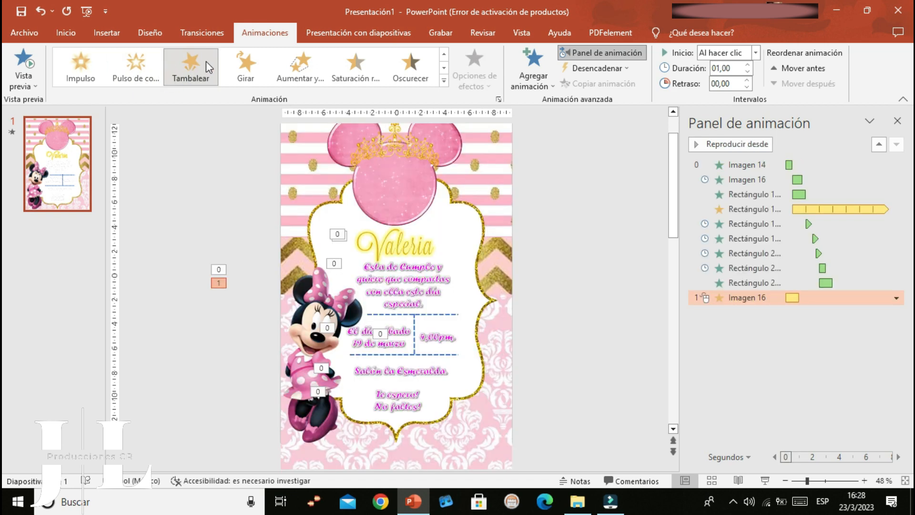
left_click(256, 73)
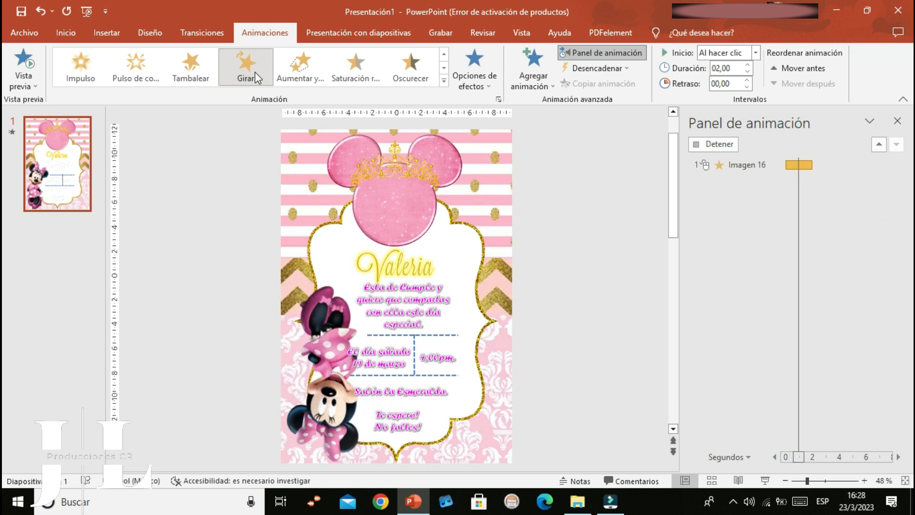
left_click(296, 70)
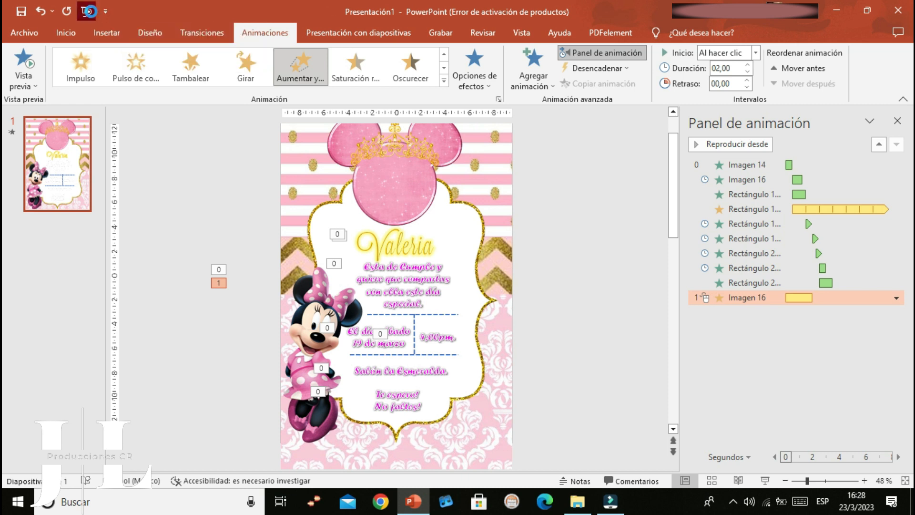
Preview the slide show and shrink the Minnie image slightly from its lower outer corner.
left_click(89, 11)
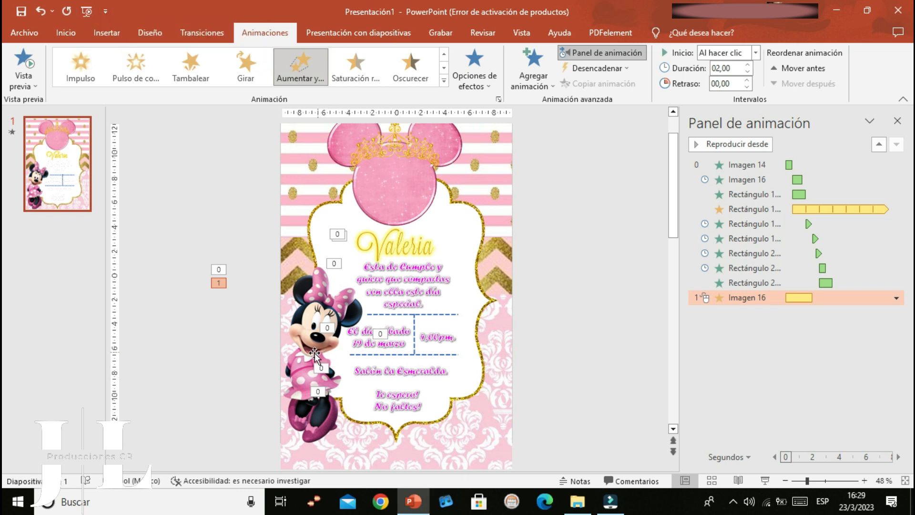
left_click(314, 355)
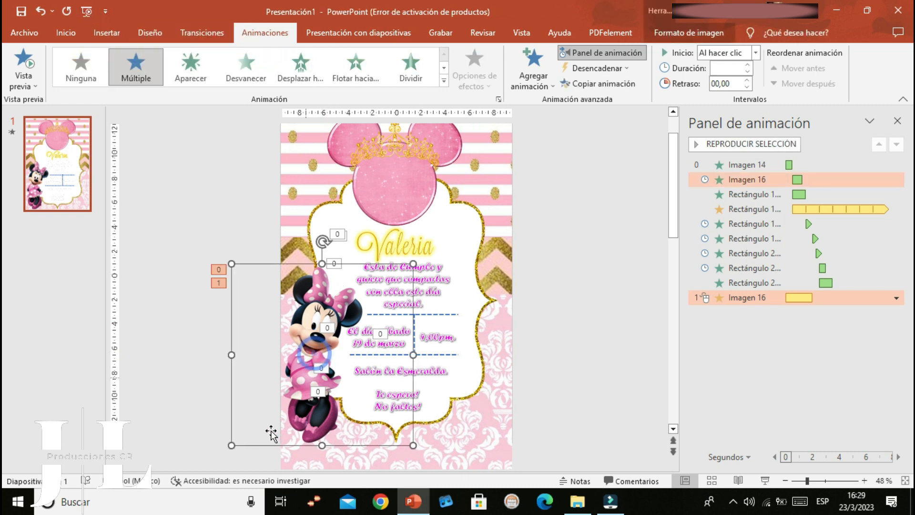
mouse_move(231, 445)
left_mouse_down()
mouse_move(252, 423)
mouse_move(243, 434)
left_mouse_up()
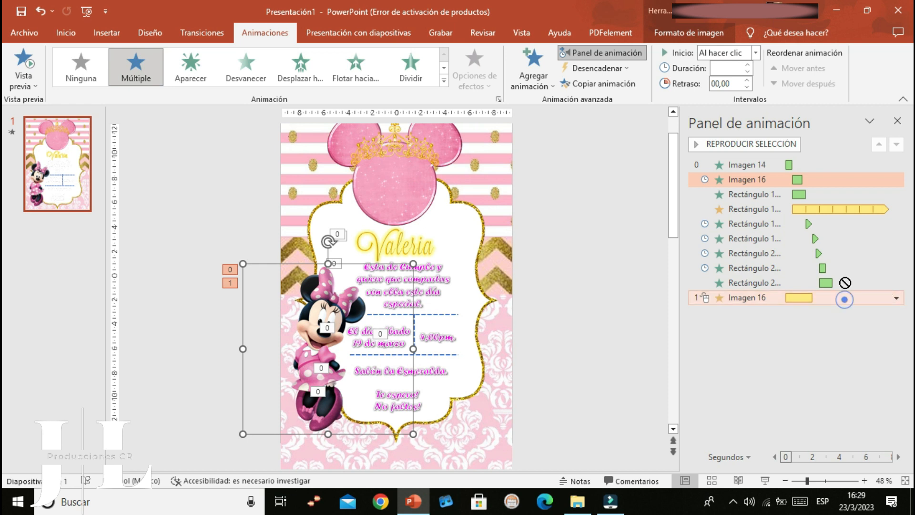
Place the Minnie image's Aumentar y... emphasis directly after its entrance effect with Iniciar con Anterior, and preview the slide show.
left_click_drag(845, 282, 830, 189)
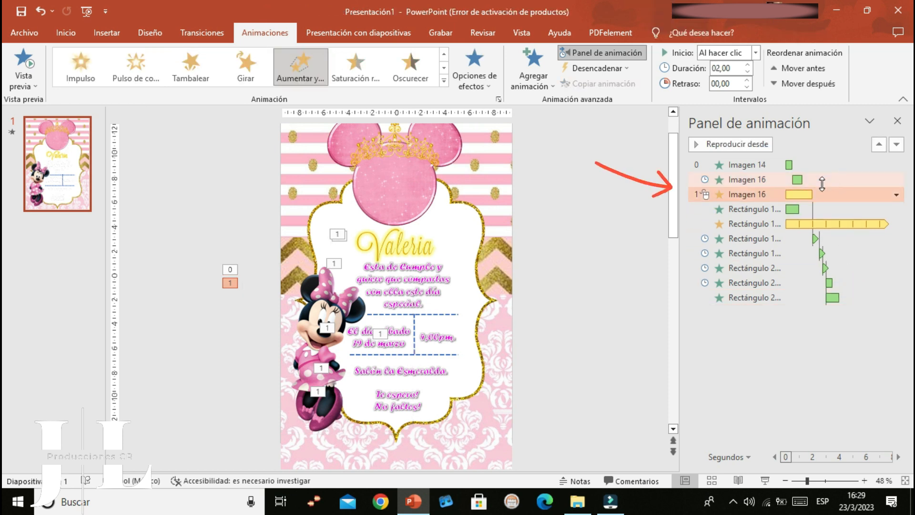
left_click(896, 195)
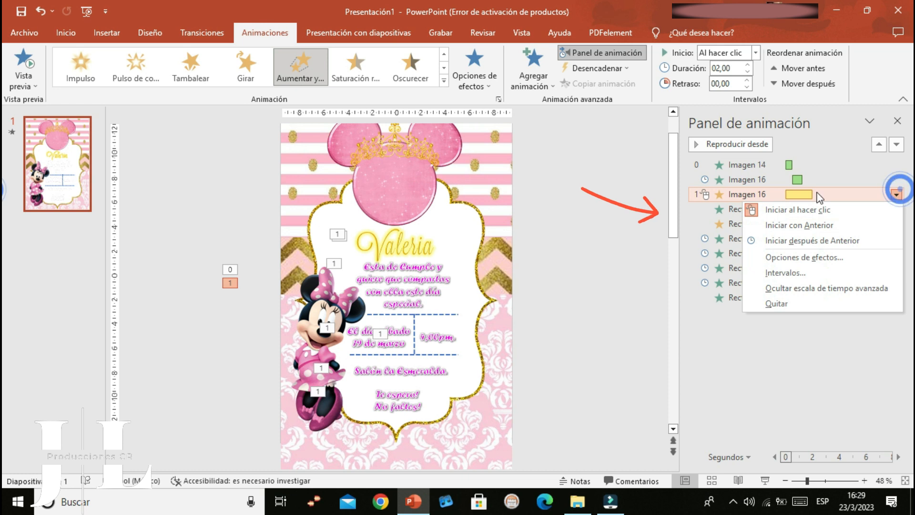
left_click(808, 225)
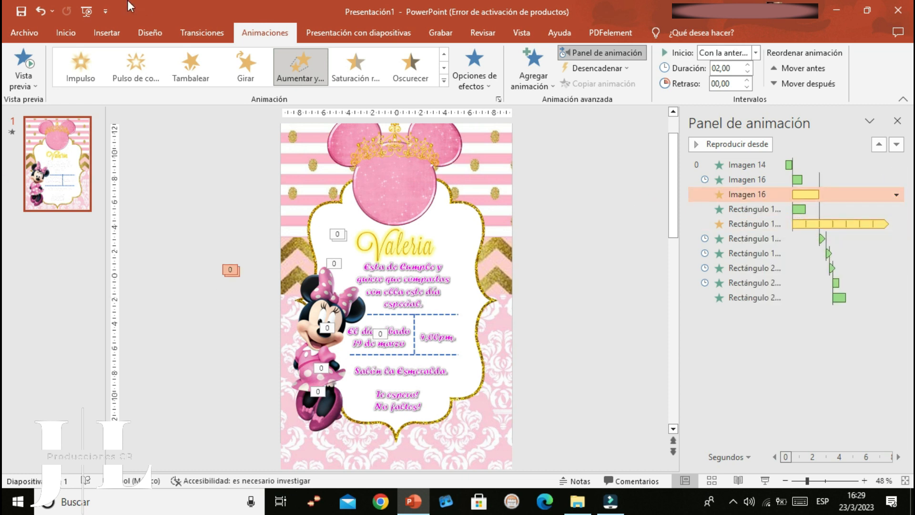
left_click(90, 15)
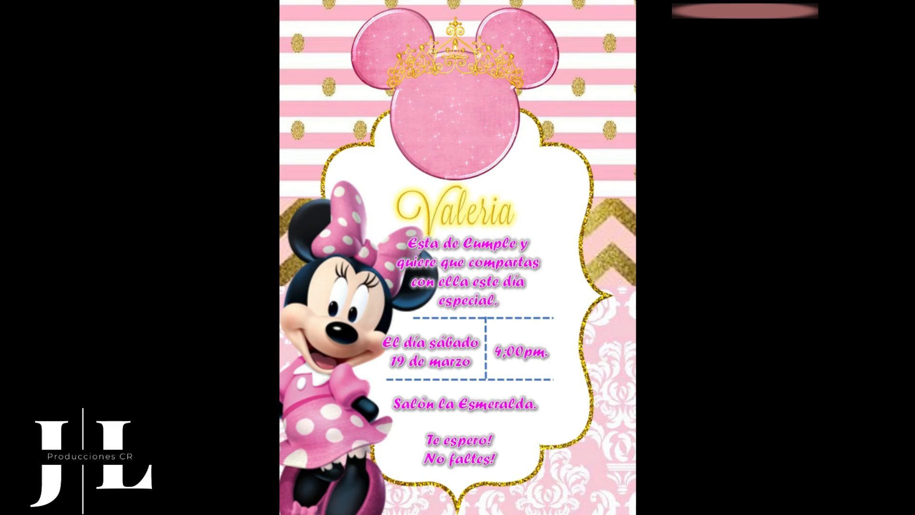
key("Escape")
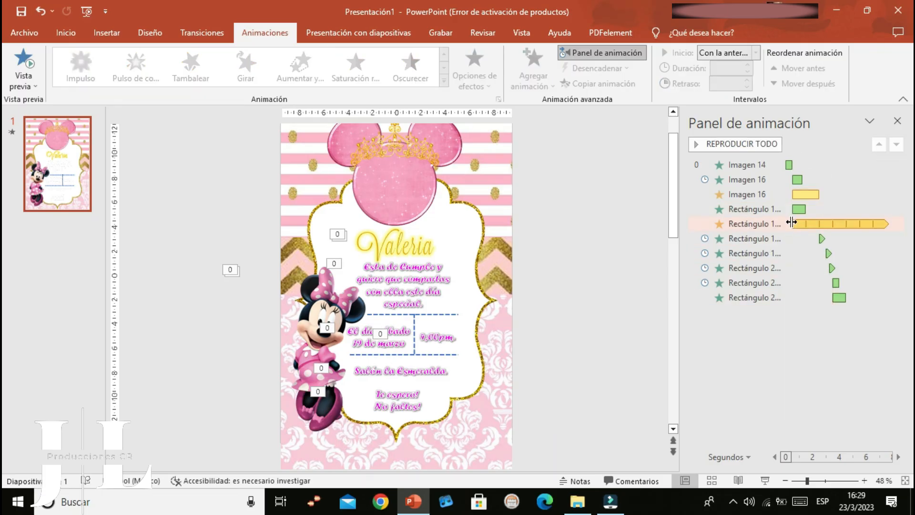
Add the Tambalear emphasis to the Minnie image directly after its Aumentar y... effect, set to Iniciar después de Anterior.
left_click(339, 298)
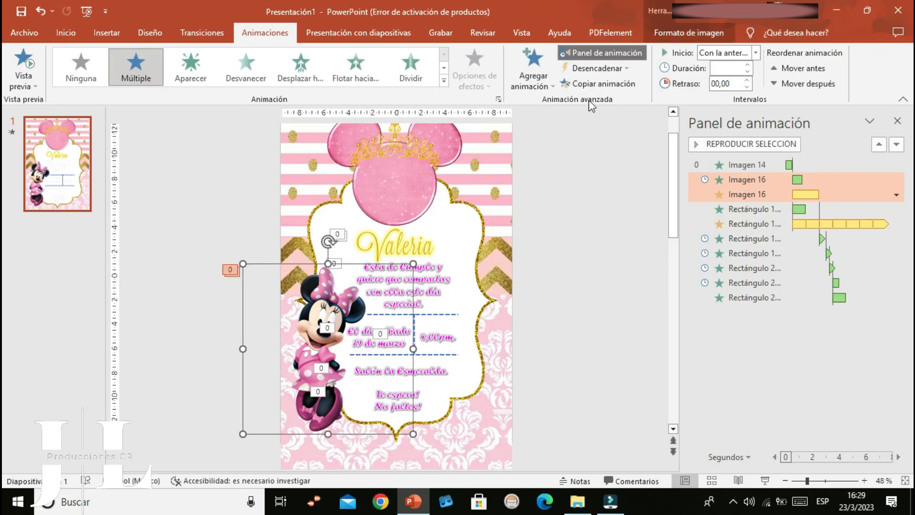
left_click(522, 79)
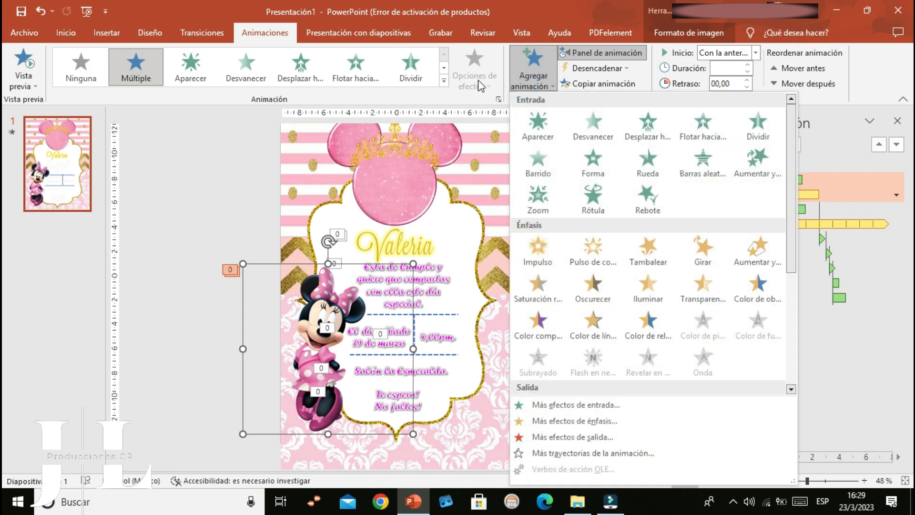
left_click(644, 266)
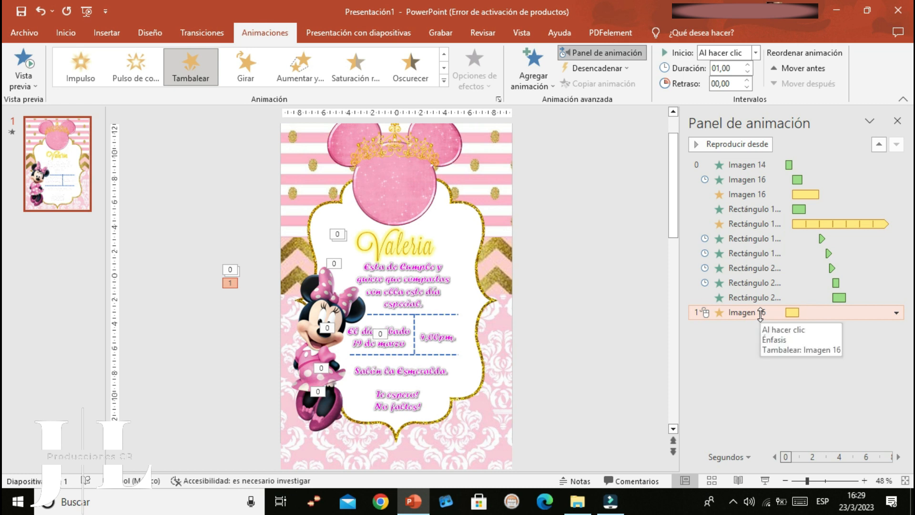
left_click_drag(761, 315, 759, 204)
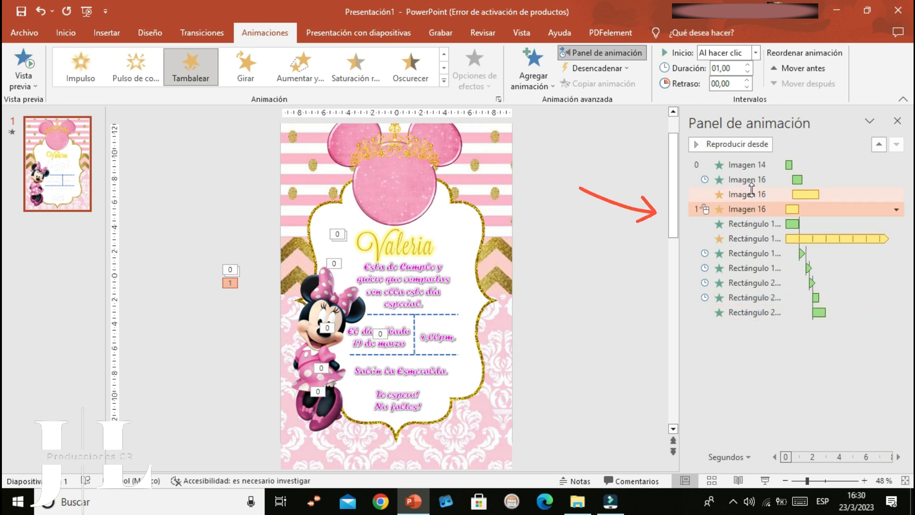
left_click(898, 212)
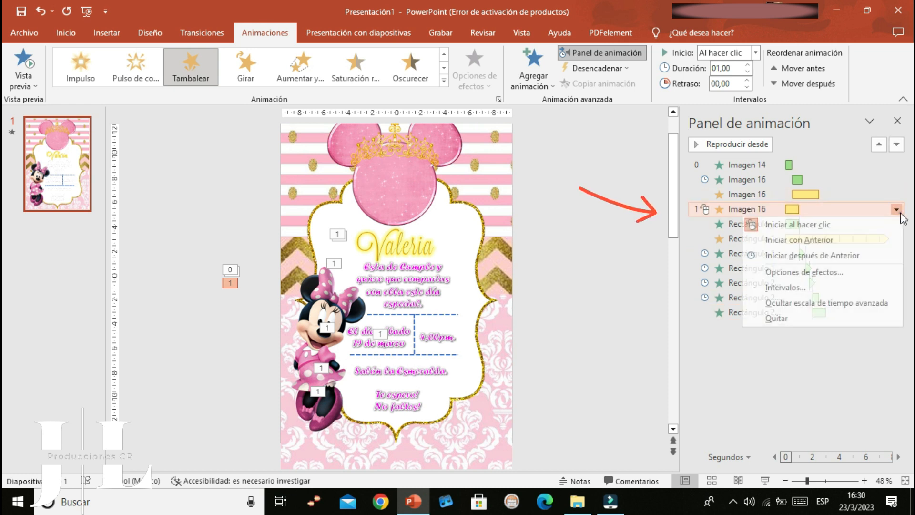
left_click(853, 255)
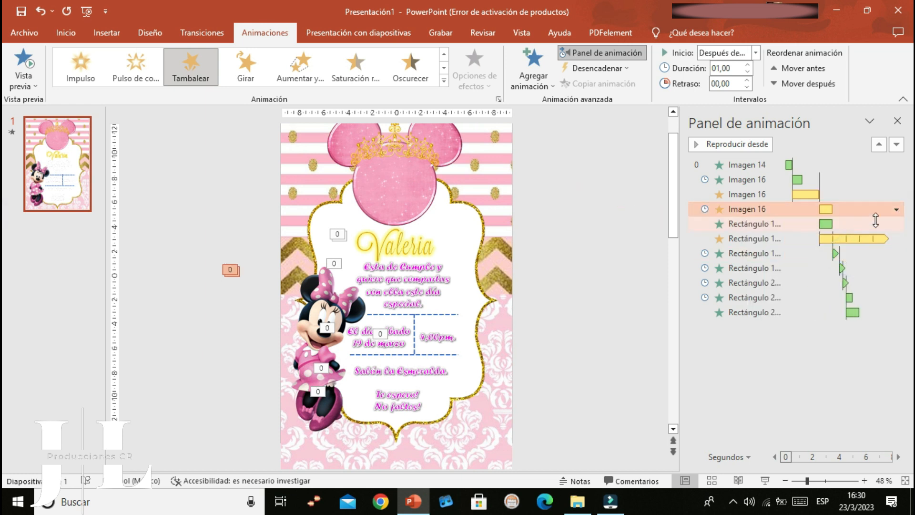
Set the Minnie image's Tambalear effect to repeat Hasta el final de la diapositiva and preview the slide show.
left_click(896, 209)
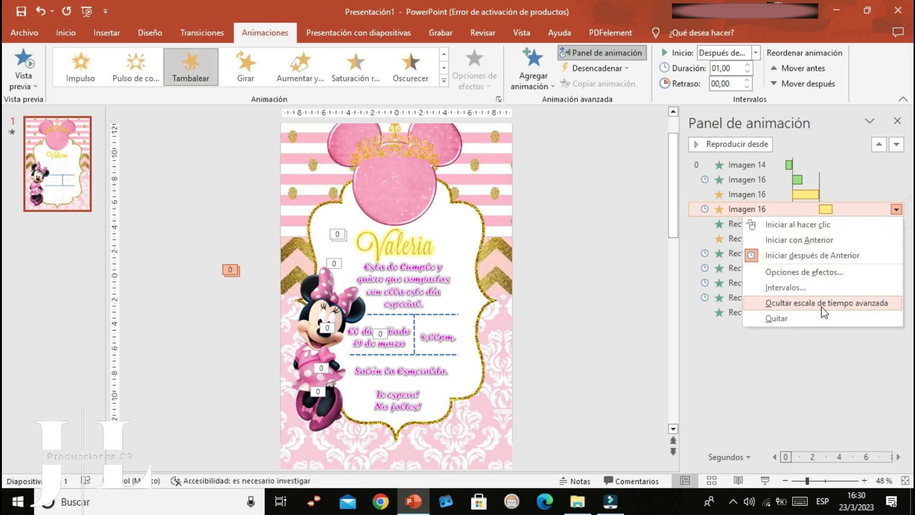
left_click(817, 288)
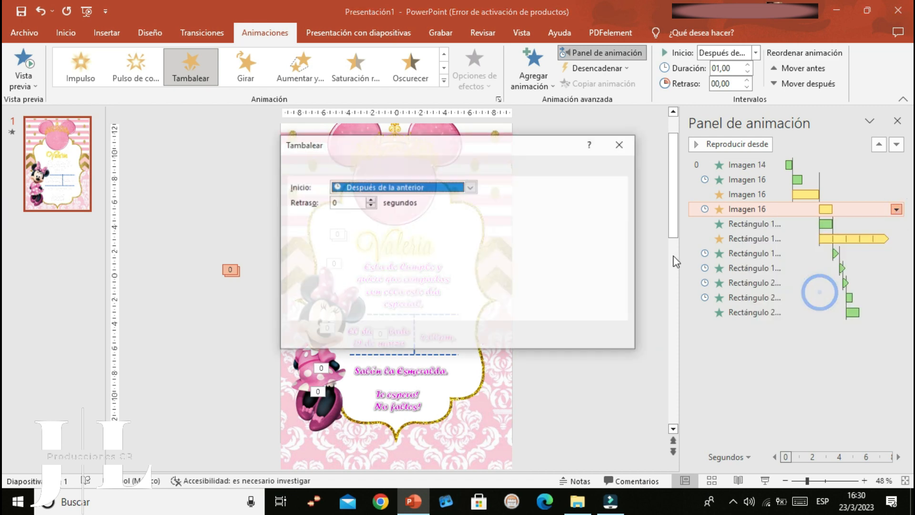
left_click(470, 234)
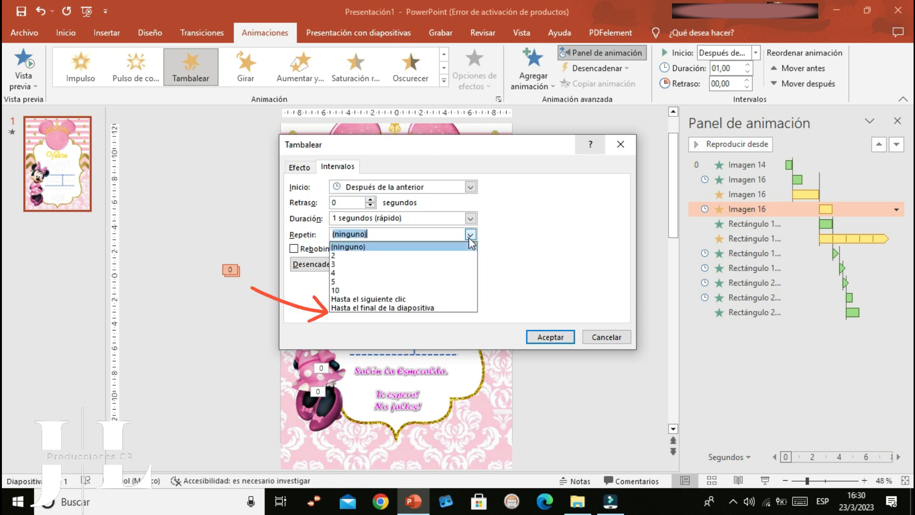
left_click(420, 308)
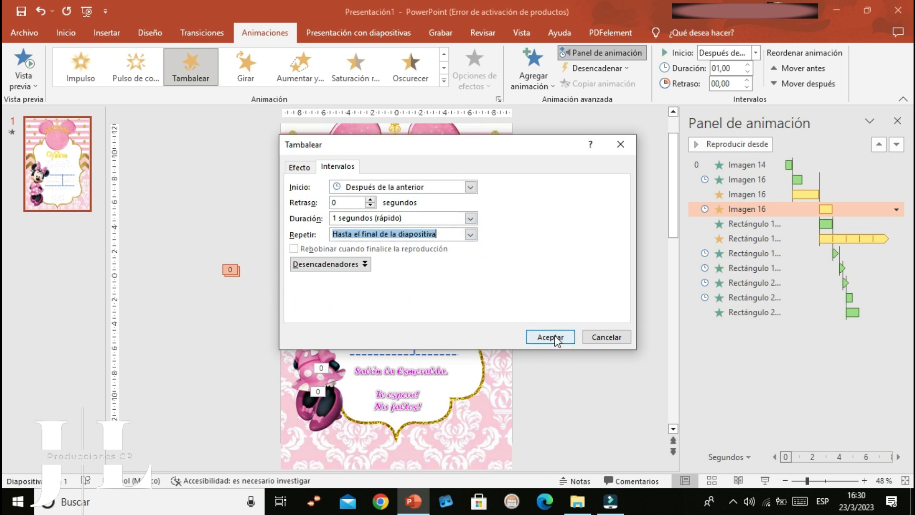
left_click(553, 336)
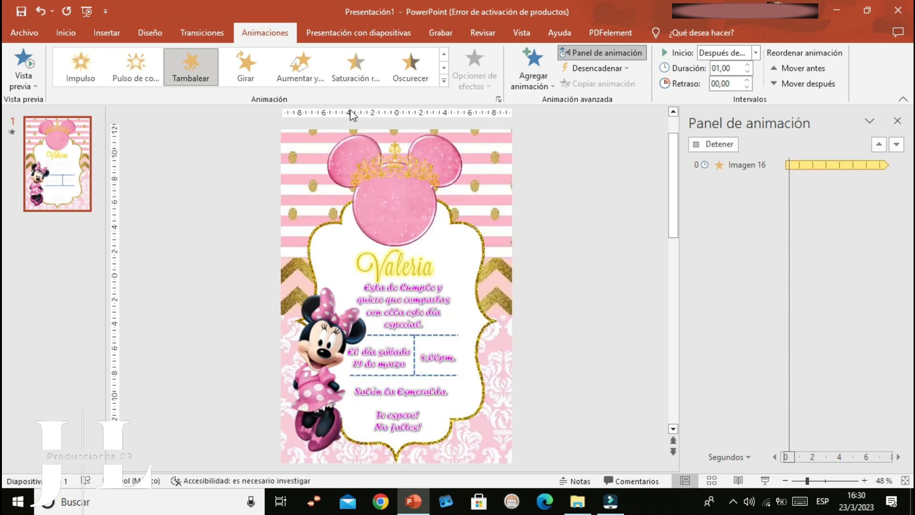
left_click(86, 12)
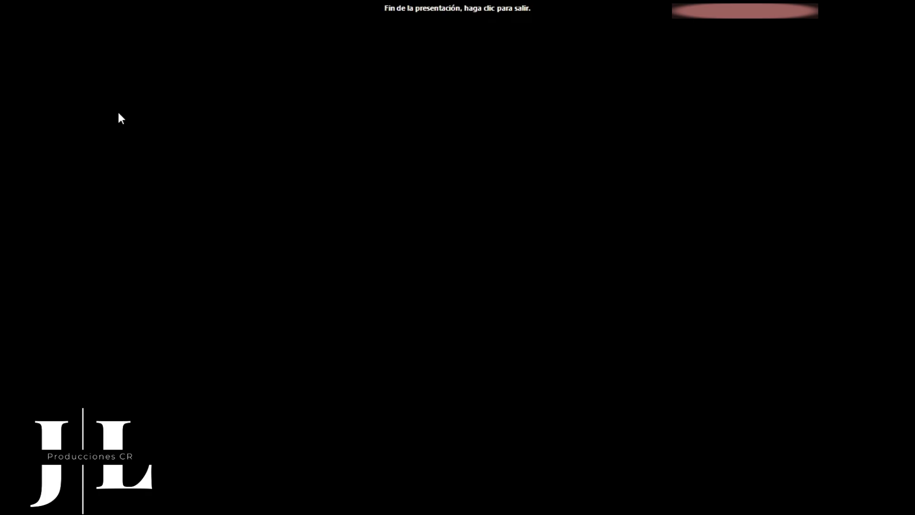
left_click(118, 112)
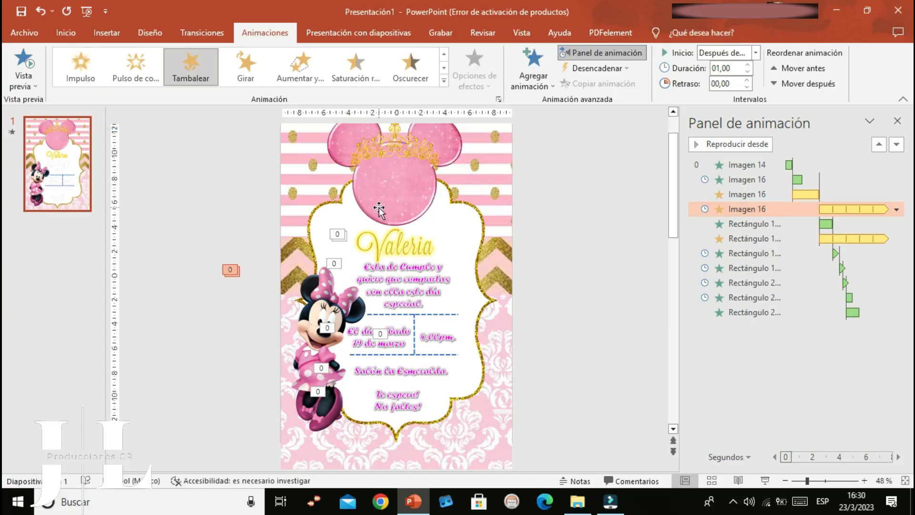
Add the Impulso emphasis to the "Te espero! No faltes!" text and set it to Iniciar después de Anterior.
left_click(400, 400)
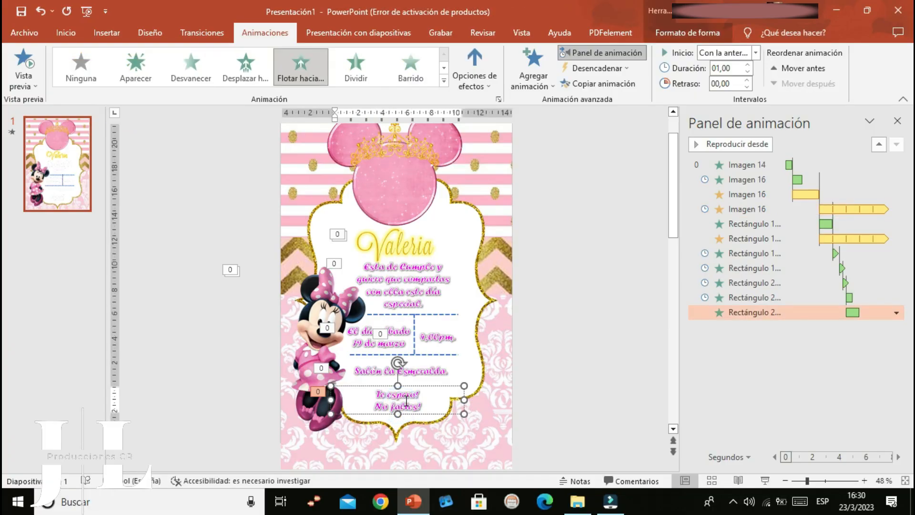
left_click(525, 62)
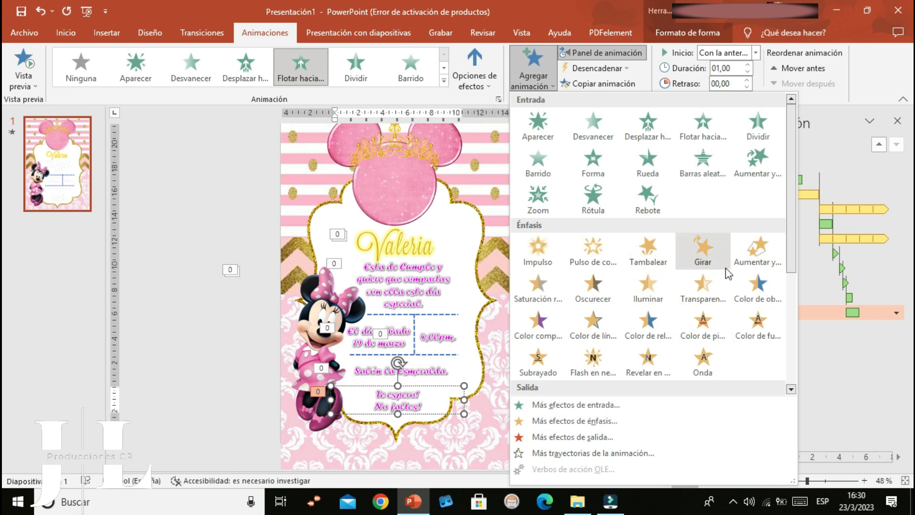
left_click(529, 260)
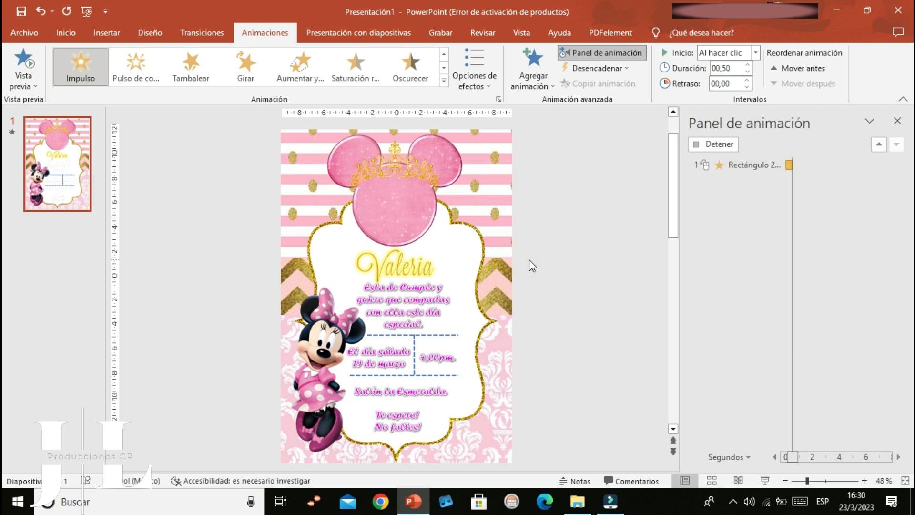
left_click(897, 328)
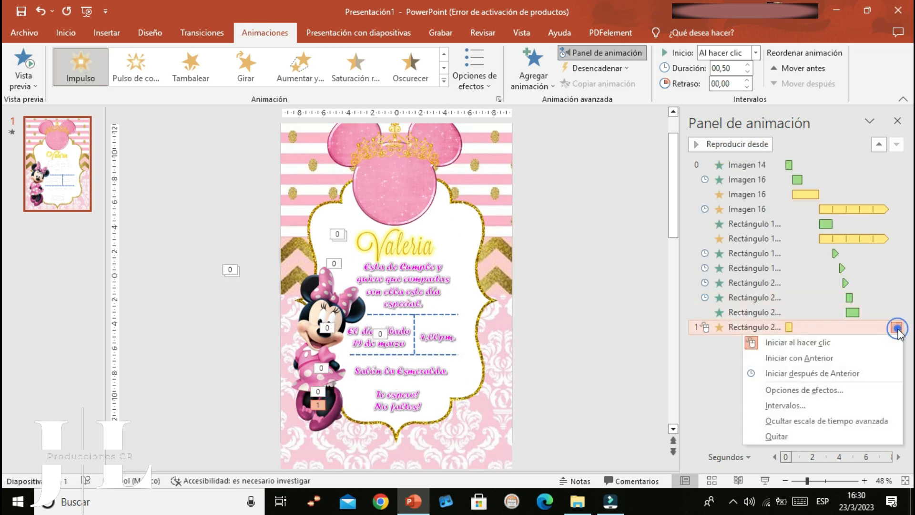
left_click(837, 372)
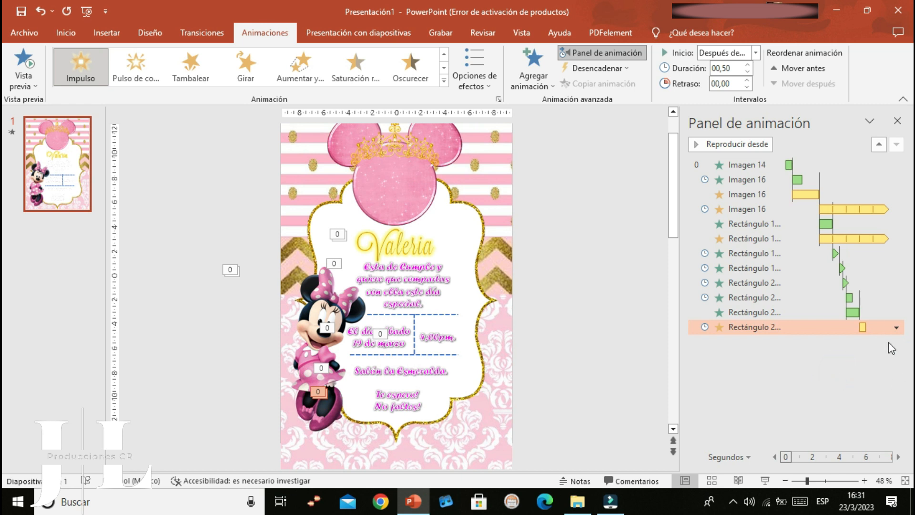
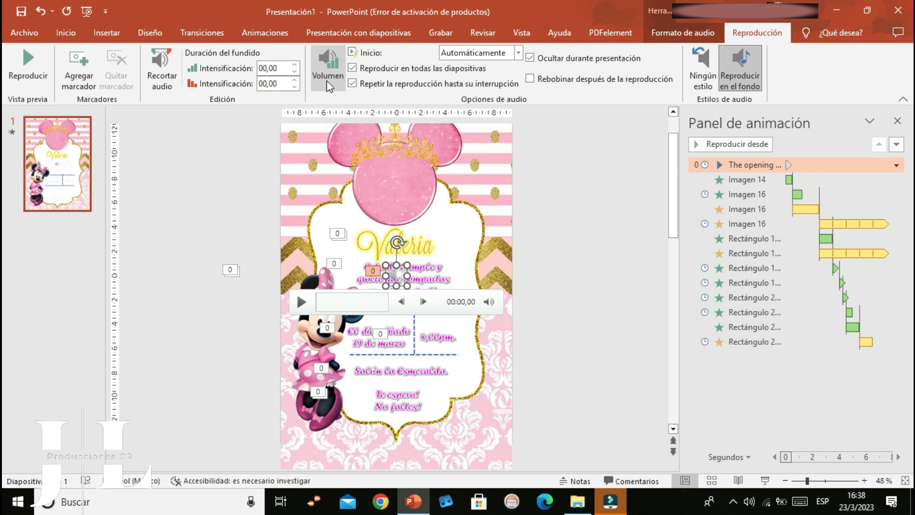
Look through the audio clip's volume levels and preview the slide show with the background music.
left_click(326, 81)
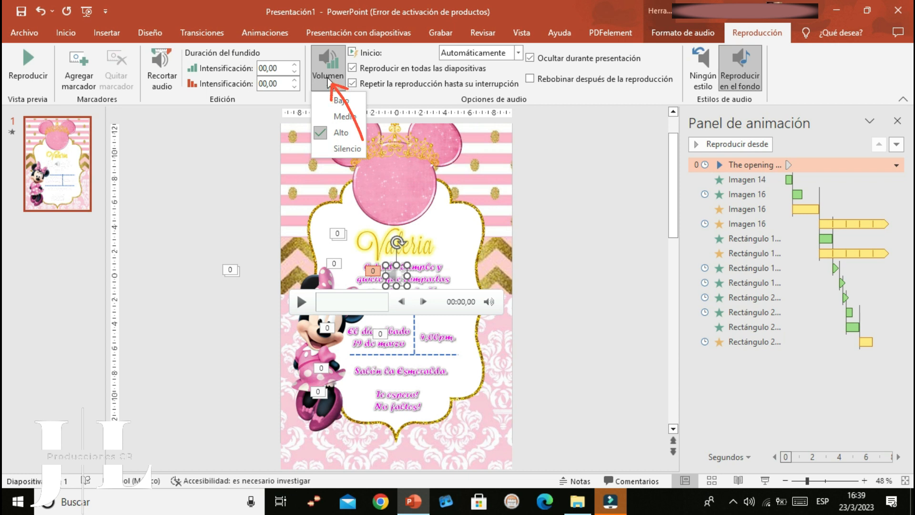
left_click(328, 78)
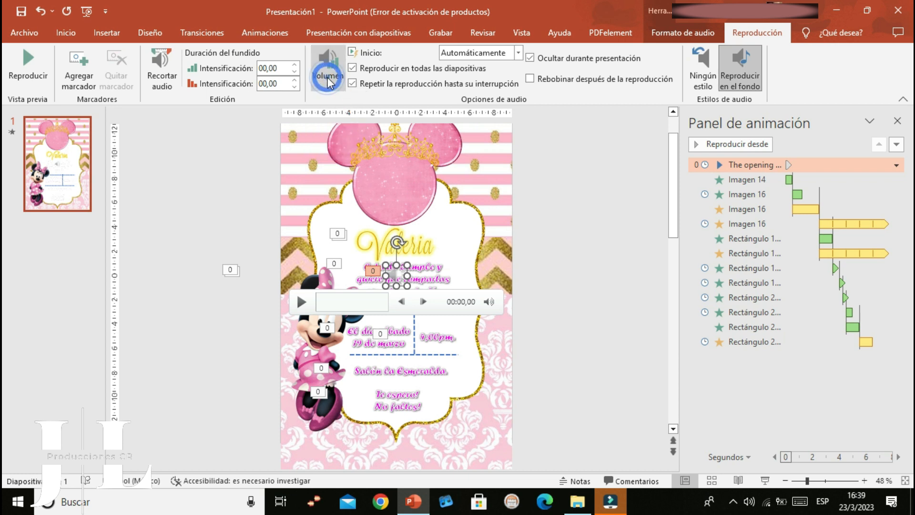
left_click(86, 12)
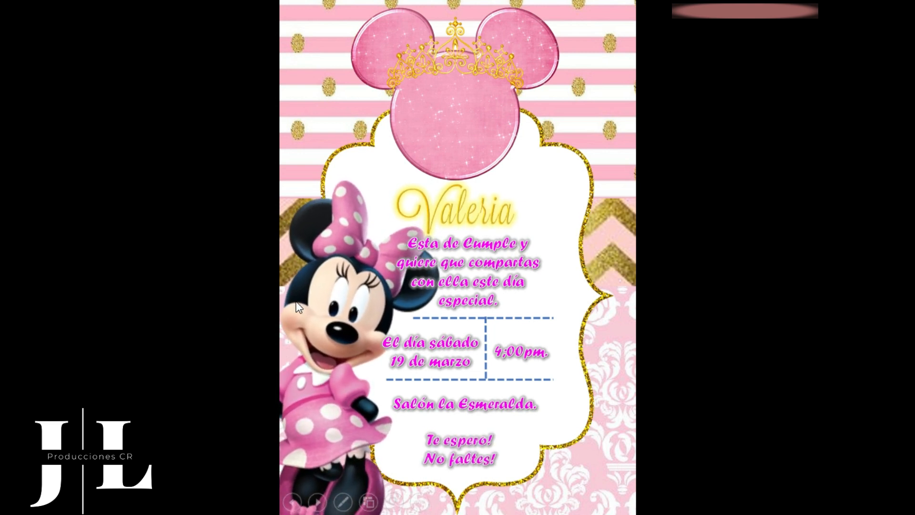
key("Escape")
Review the start and end times in the audio clip's trimming settings.
left_click(150, 90)
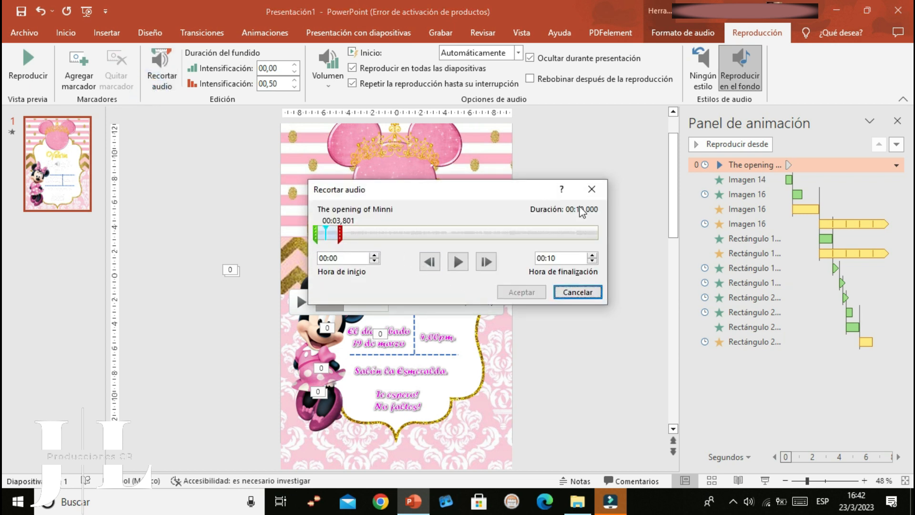
left_click(593, 190)
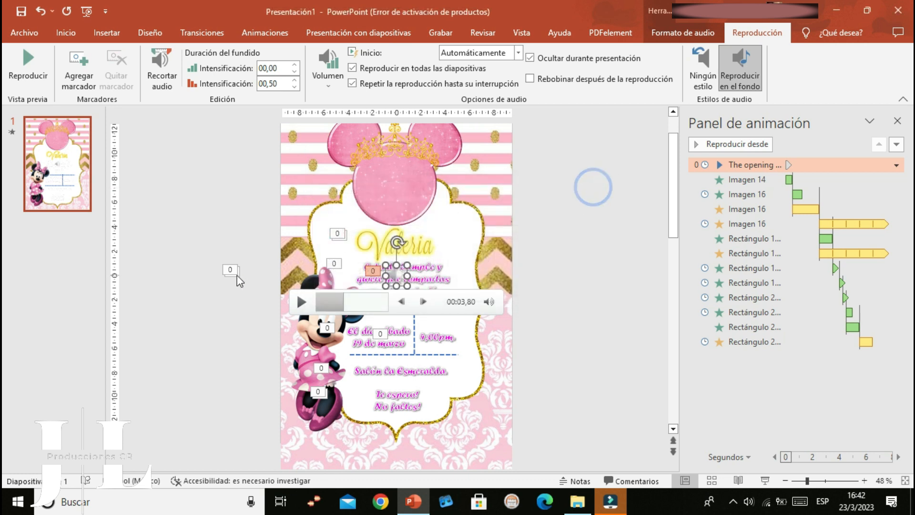
Set the audio clip's fade-out duration to 01,50 and move its playback position past the middle.
triple_click(294, 80)
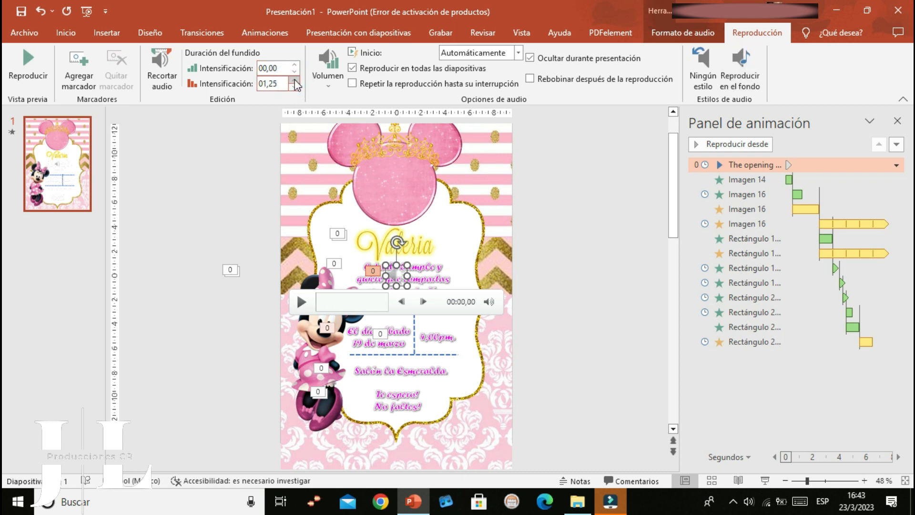
left_click(294, 79)
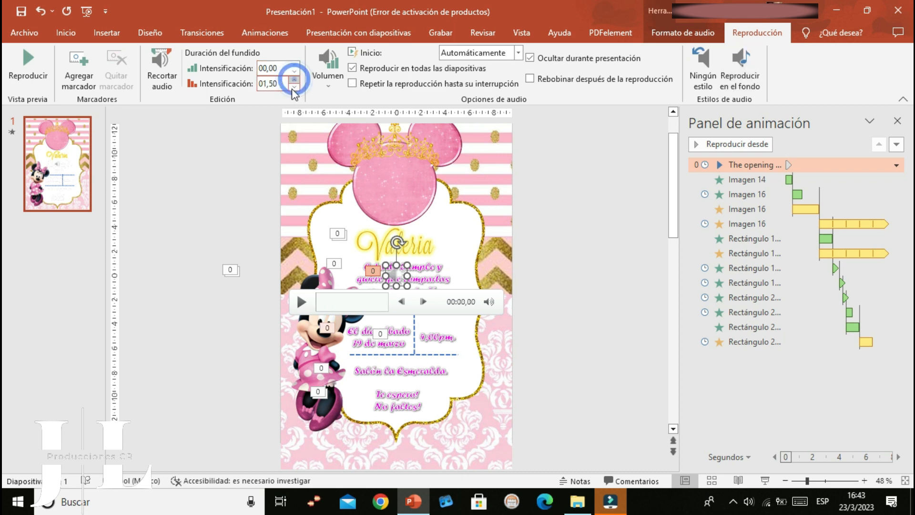
left_click(361, 301)
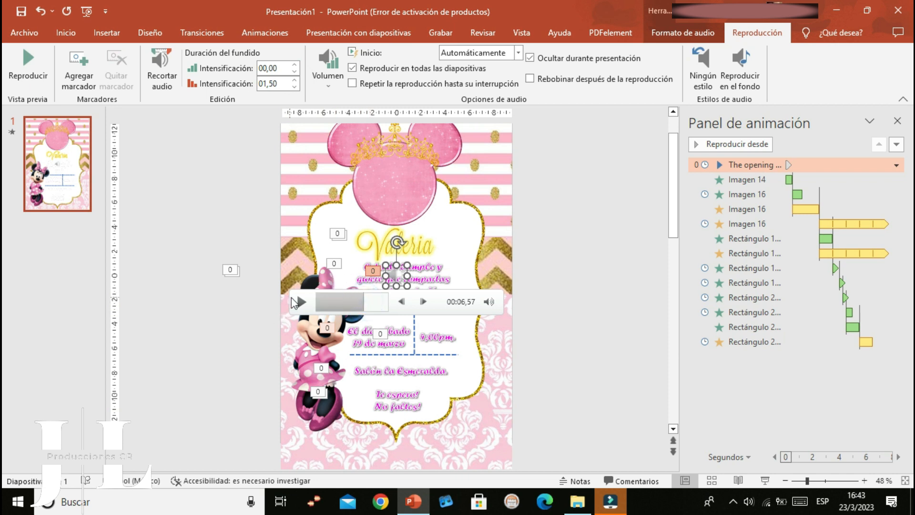
Play the audio clip's ending to check its fade-out, and deselect the clip.
left_click(299, 303)
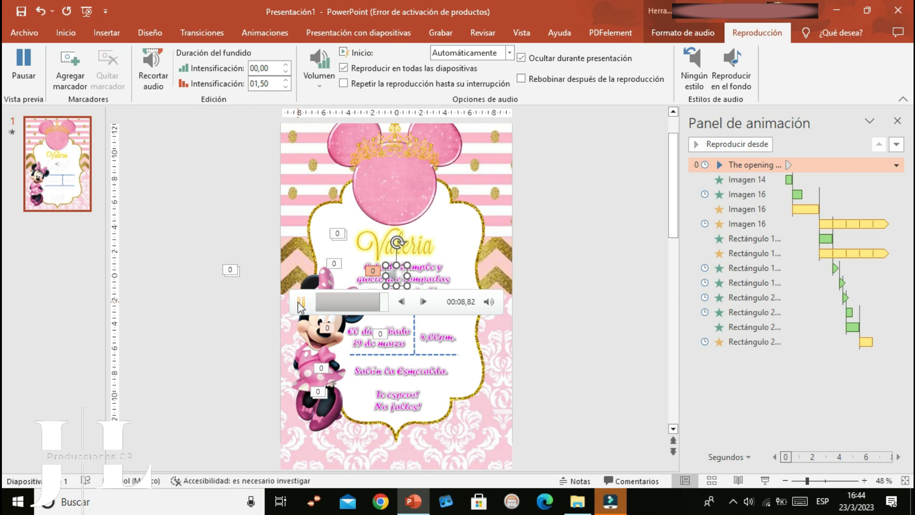
left_click(300, 303)
left_click(256, 316)
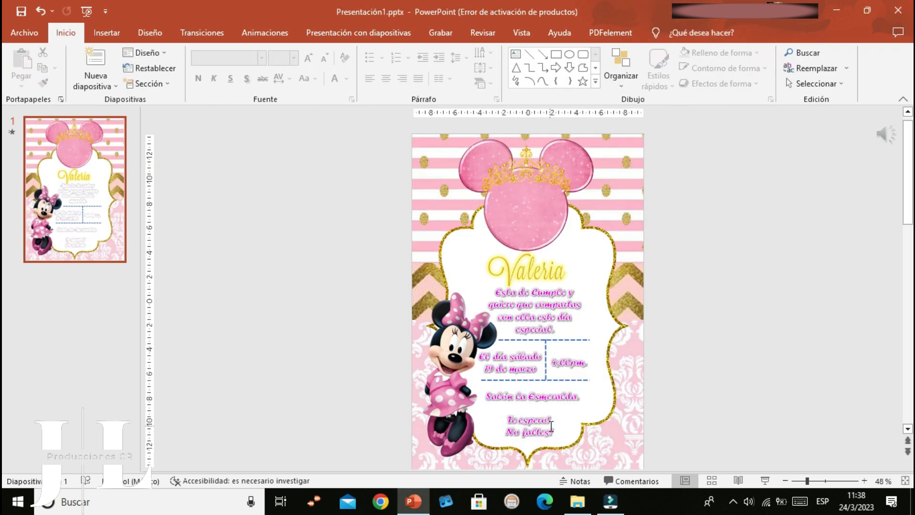
Insert confite.gif from the minnie folder on Respaldo (D:) into the invitation slide.
mouse_move(580, 504)
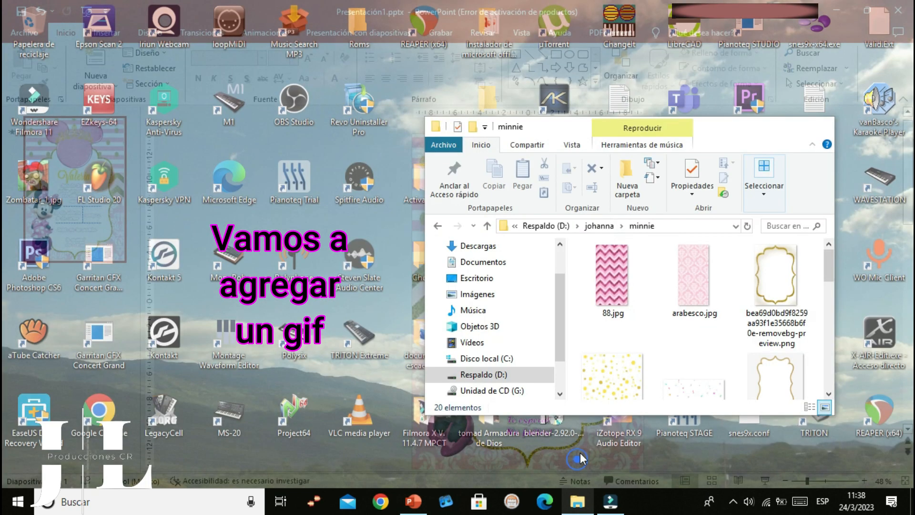
left_click(579, 455)
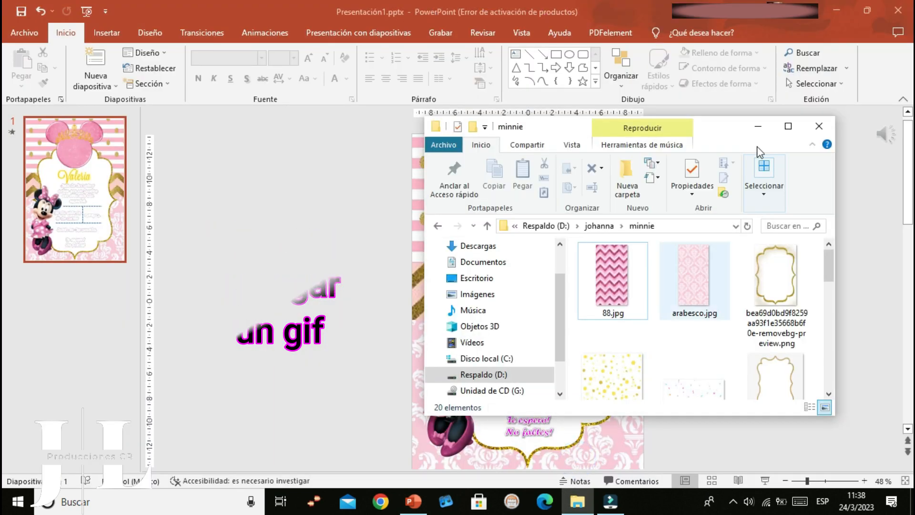
left_click(788, 129)
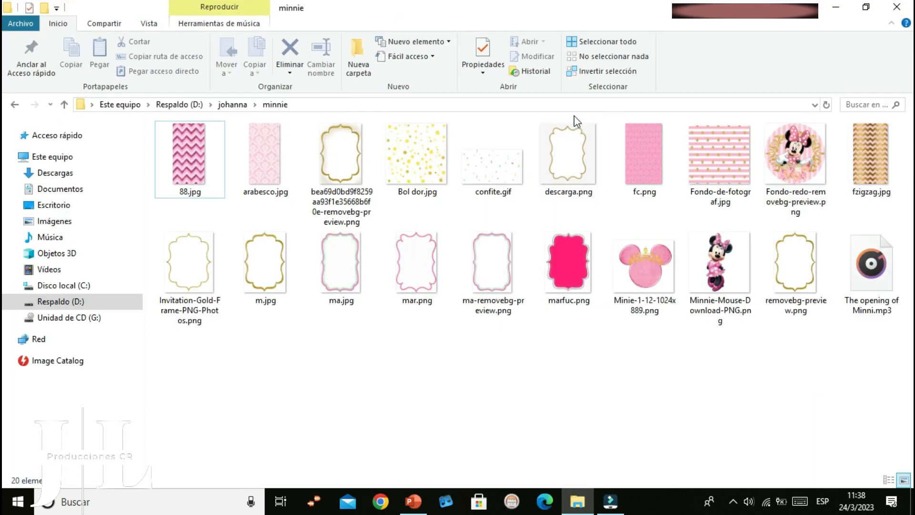
double_click(501, 192)
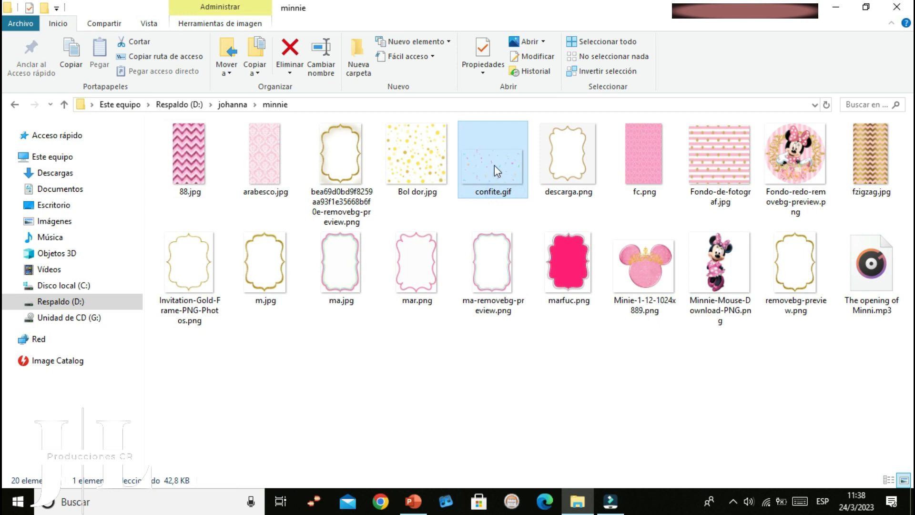
left_click_drag(494, 165, 461, 164)
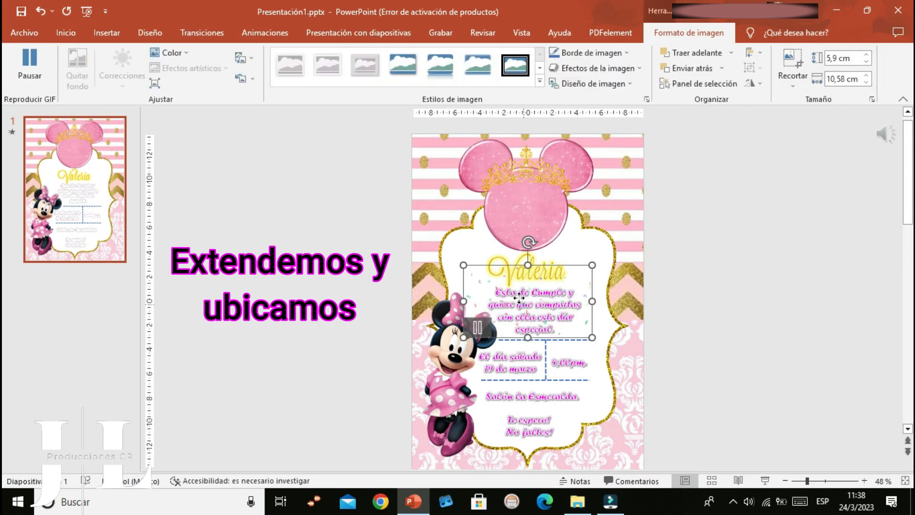
Move the confetti GIF to the slide's upper-left corner and enlarge it to about 13,56 cm high by 24,32 cm wide.
left_click_drag(519, 298, 473, 176)
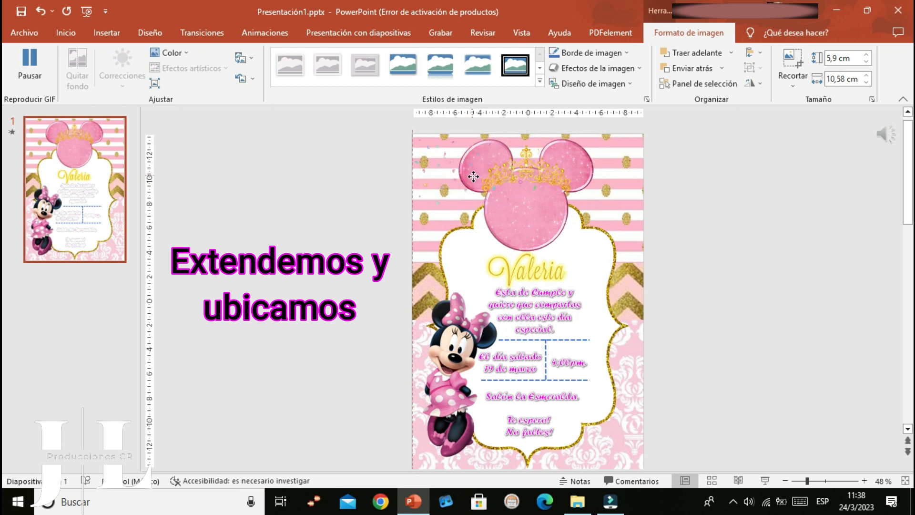
left_click_drag(541, 206, 689, 312)
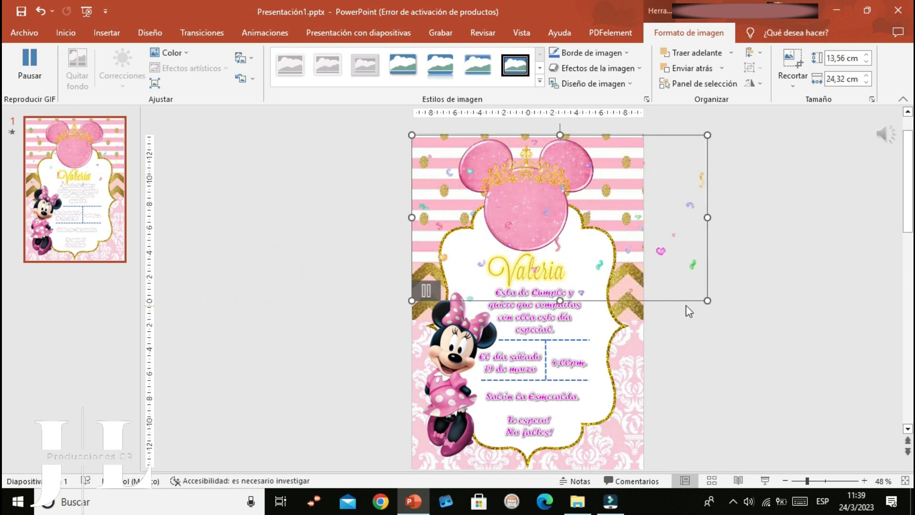
Duplicate the confetti GIF, place the copy over the slide's lower half, and preview the slide show.
right_click(687, 303)
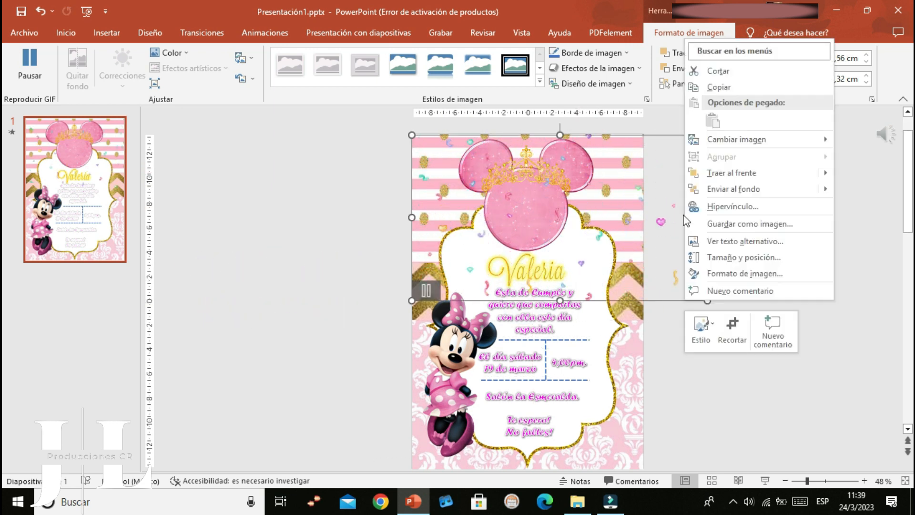
left_click(719, 87)
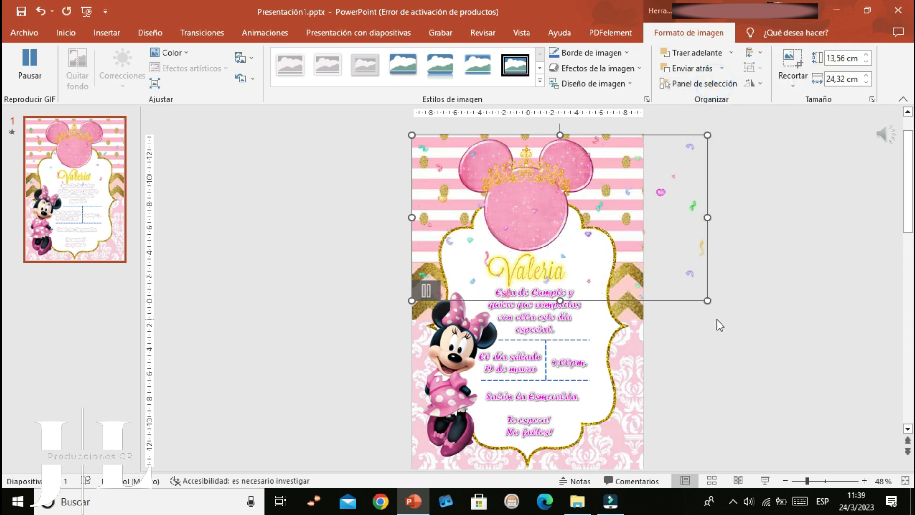
right_click(655, 314)
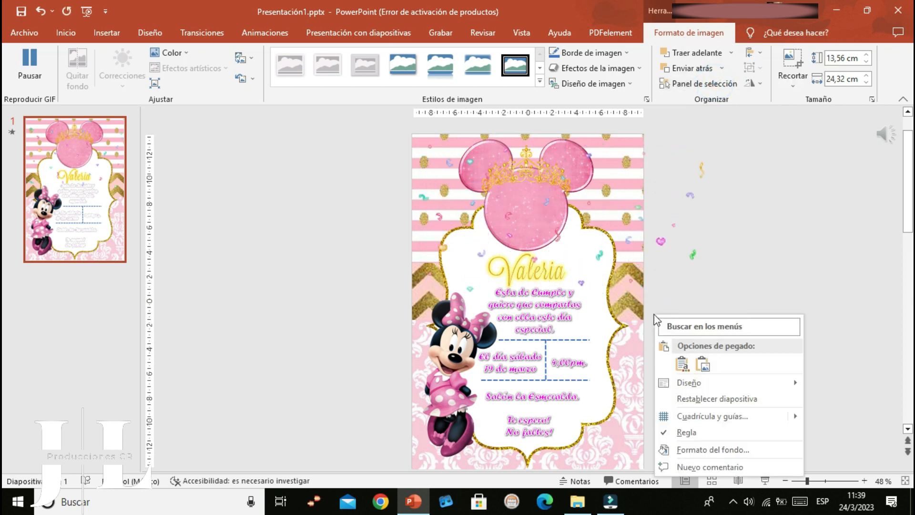
left_click(682, 364)
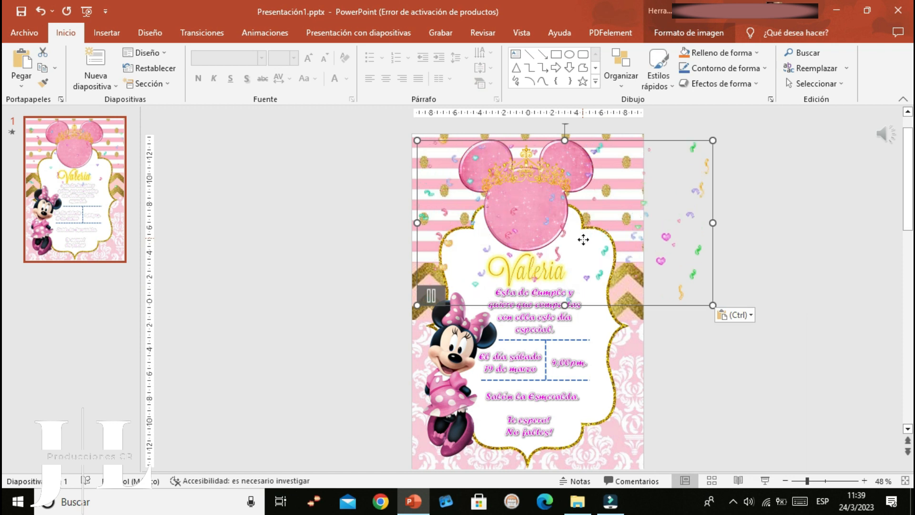
left_click_drag(583, 239, 582, 415)
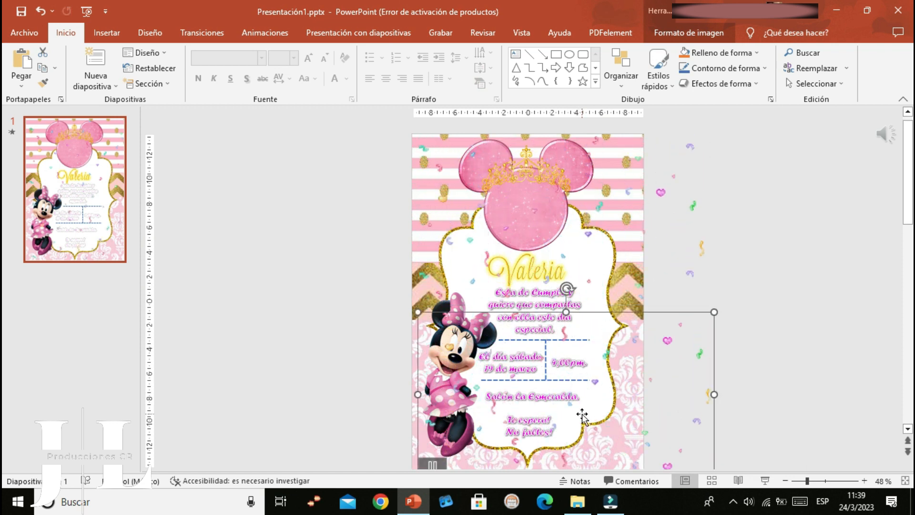
left_click(729, 339)
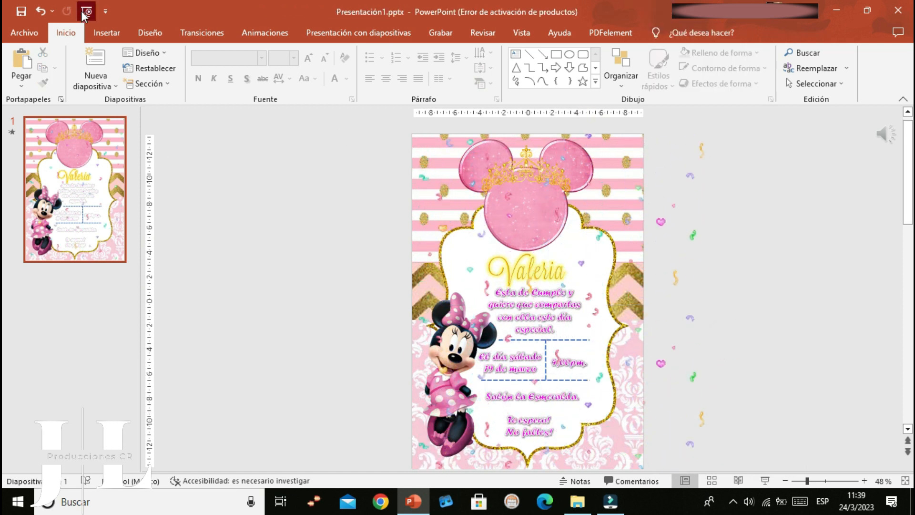
left_click(85, 14)
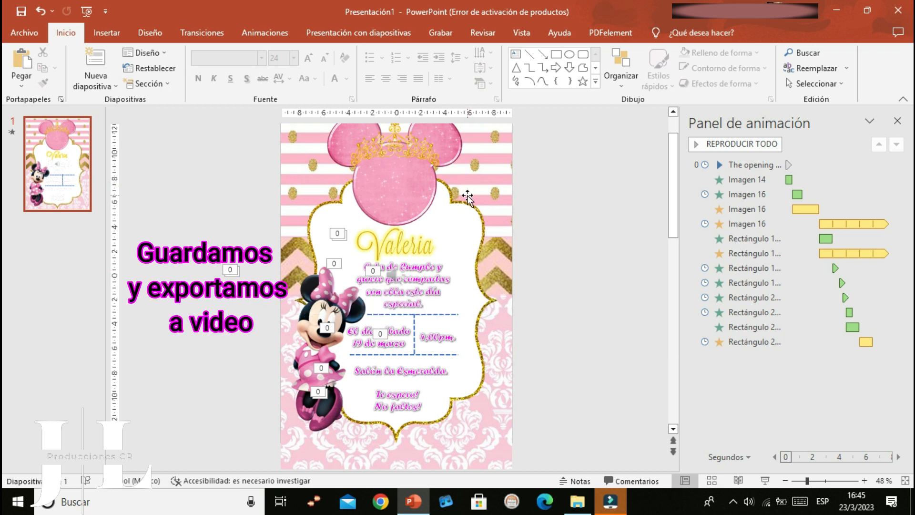
Open the video export settings and review the quality options, keeping Full HD (1080p).
left_click(440, 33)
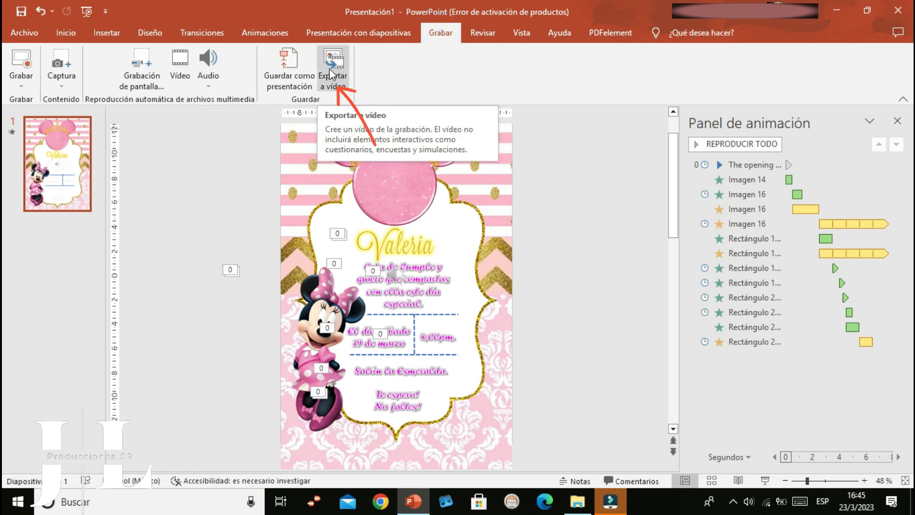
left_click(330, 70)
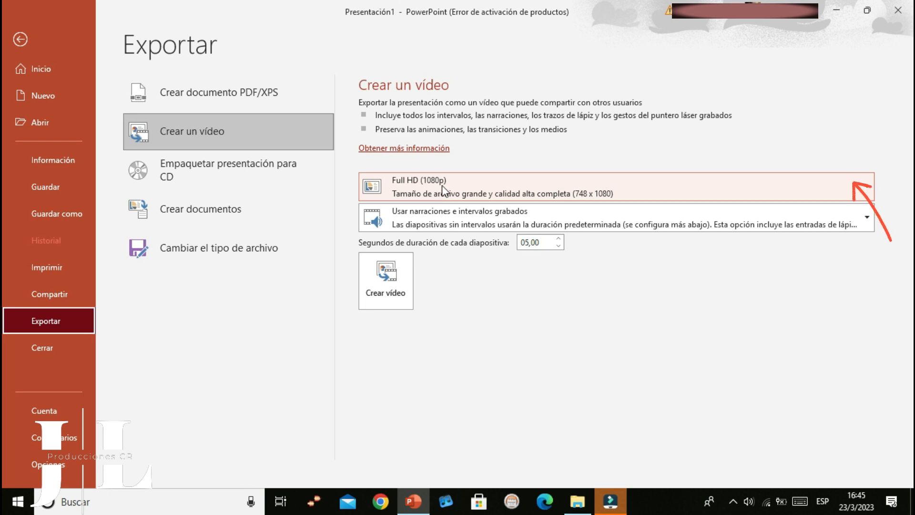
left_click(866, 185)
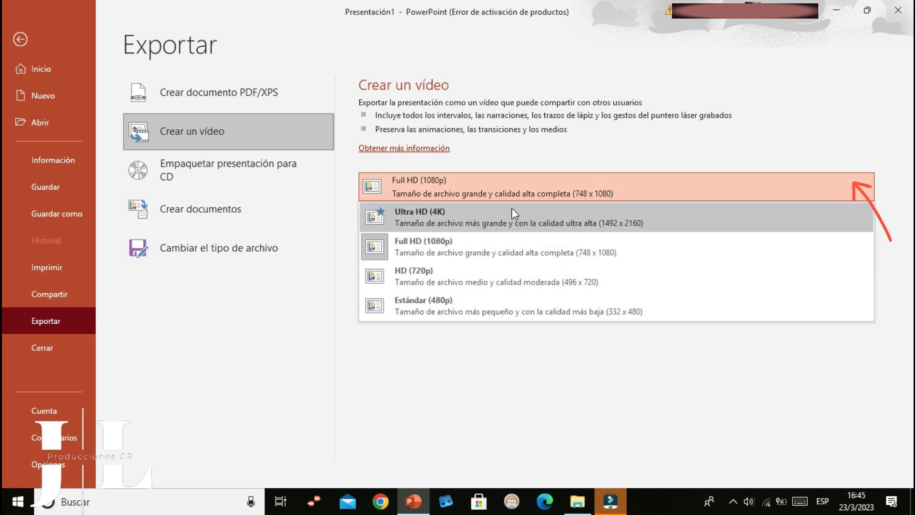
left_click(867, 186)
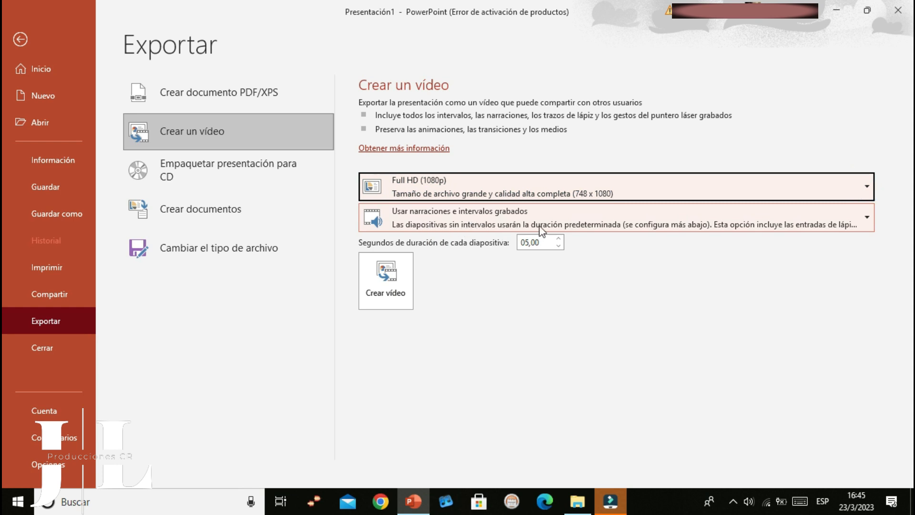
Increase the seconds of duration for each slide and start creating the video.
left_click(559, 238)
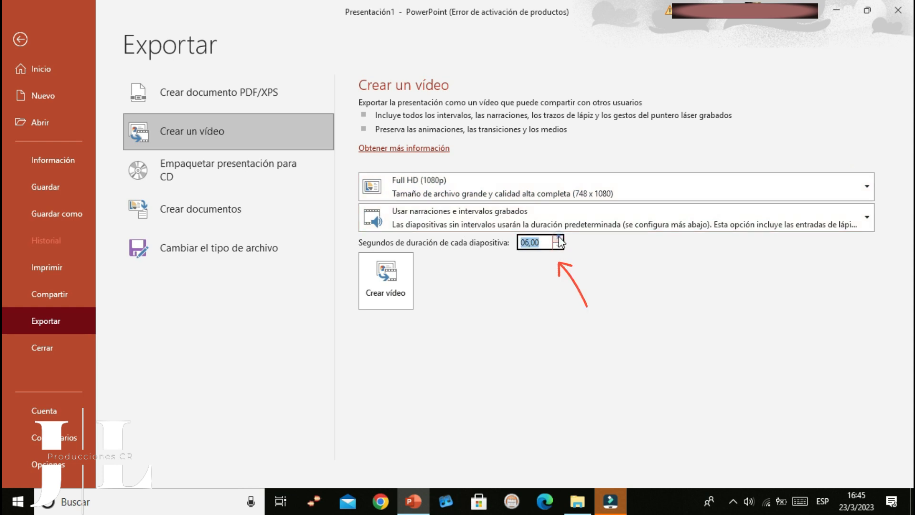
left_click(558, 238)
left_click(390, 296)
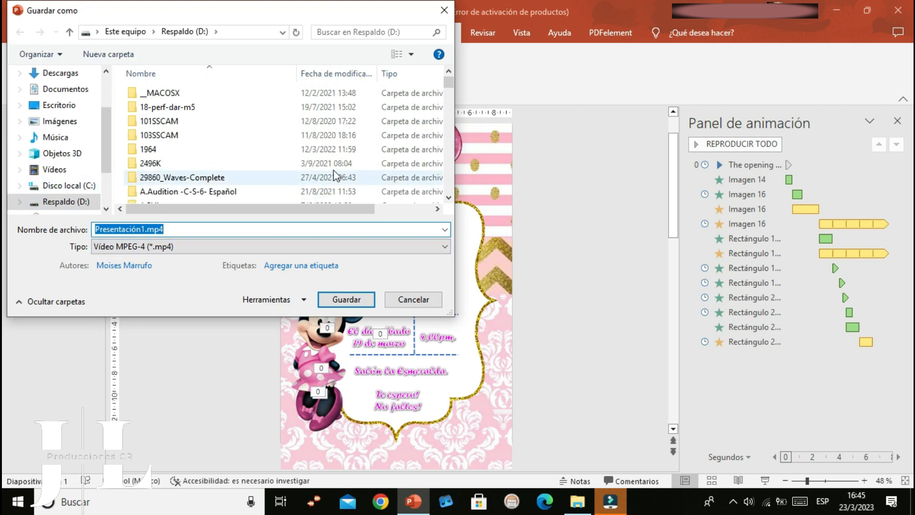
Save the MPEG-4 video as "invitacion digital minnie" in the folder on Respaldo (D:) that contains the minnie folder.
left_click_drag(451, 82, 449, 110)
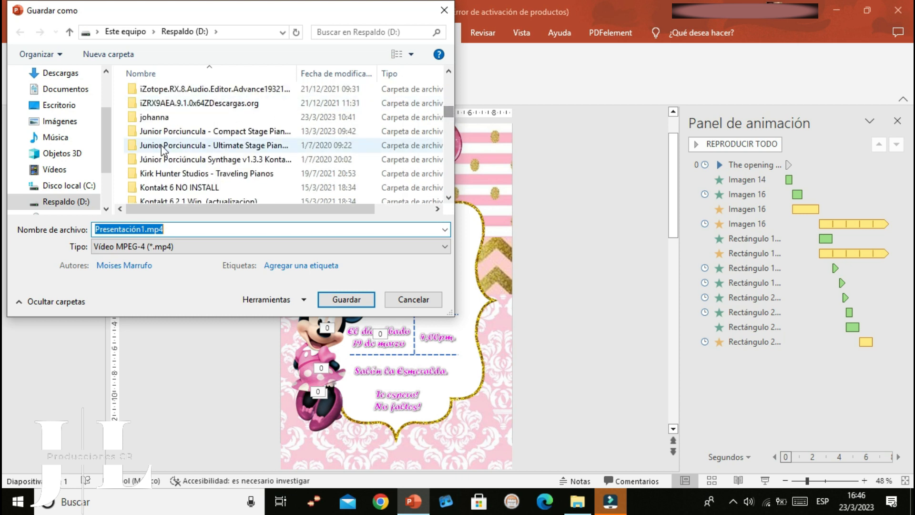
left_click(151, 118)
left_click(350, 300)
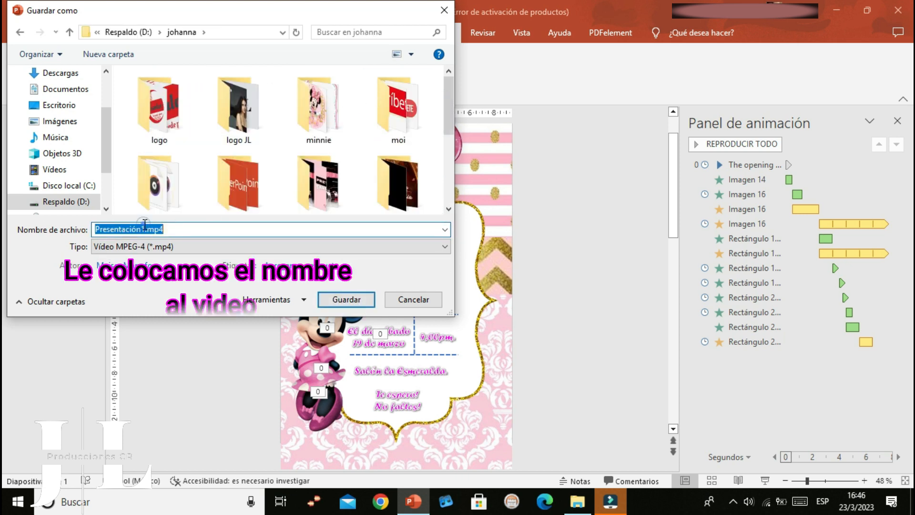
left_click_drag(144, 229, 94, 232)
type("invita")
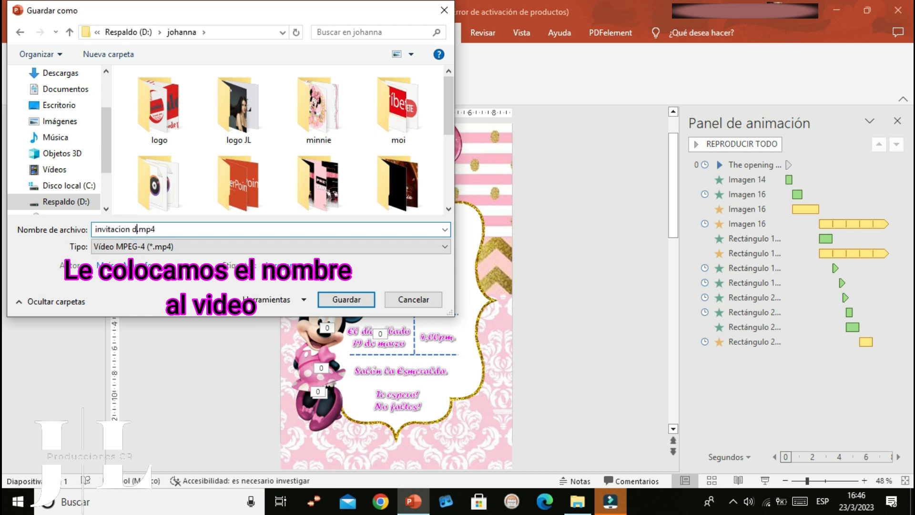
left_click(349, 299)
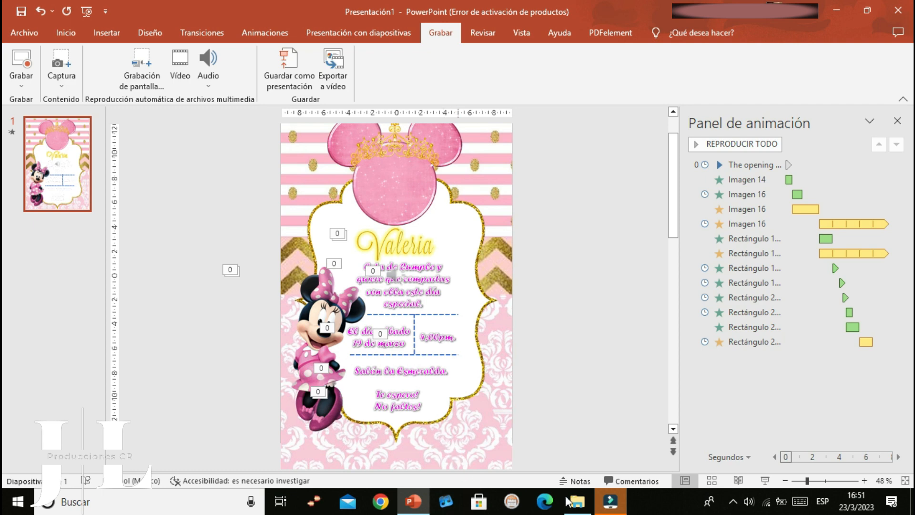
Open the exported invitacion digital minnie.mp4 from File Explorer to play it.
mouse_move(577, 509)
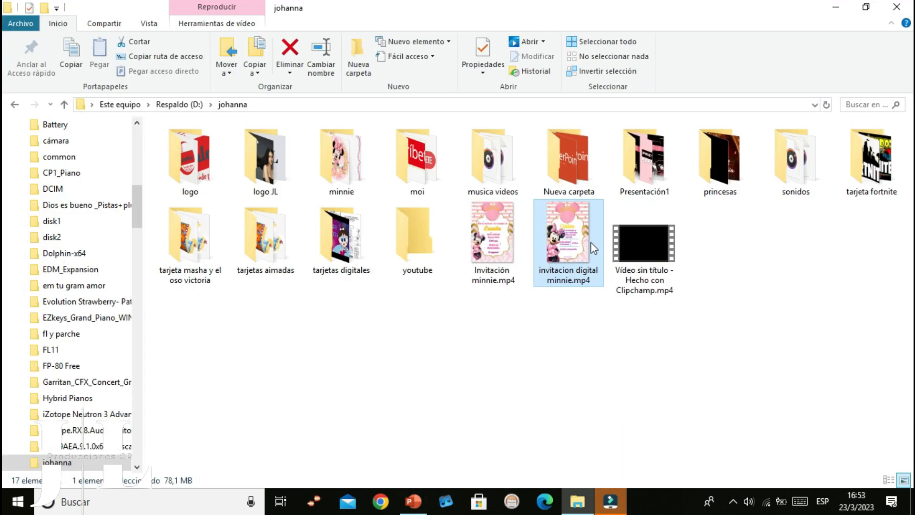
double_click(583, 248)
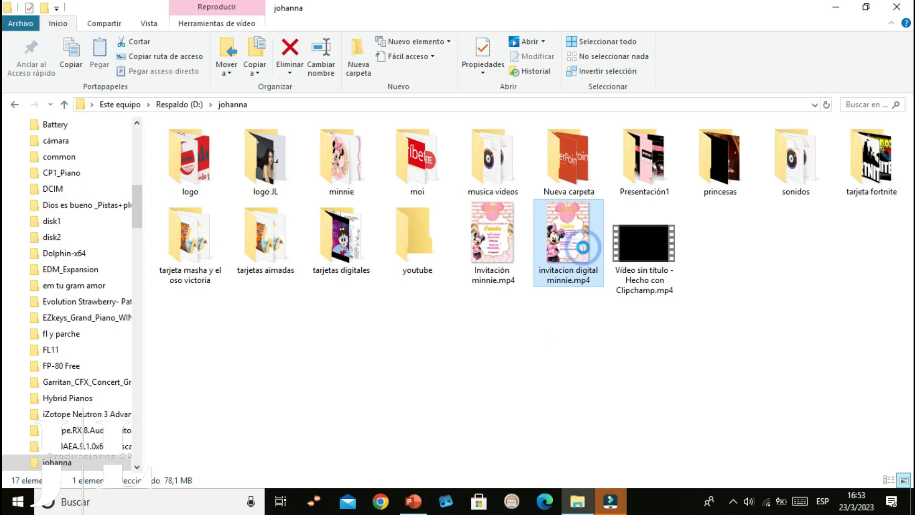